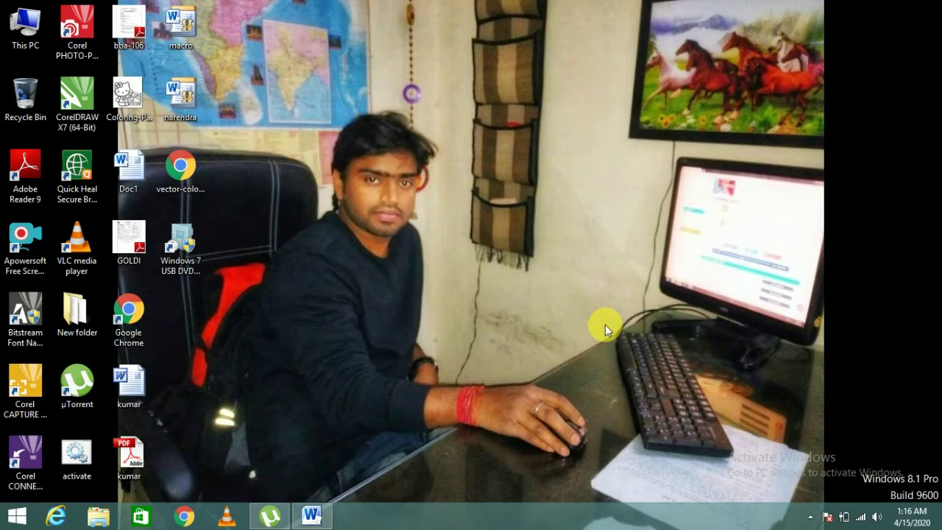
# Run 'excel' from the Windows Run box to open a blank Book1 workbook.
pyautogui.press('super+r')
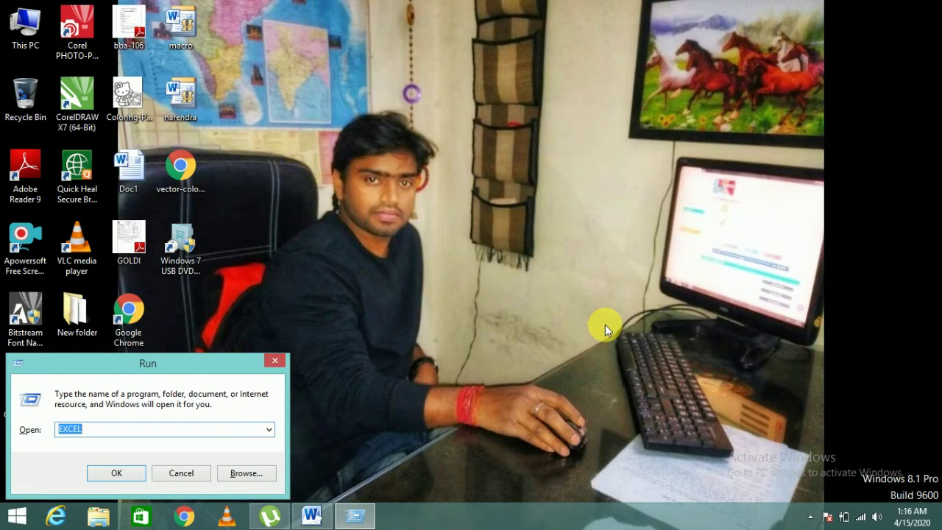
pyautogui.write('e')
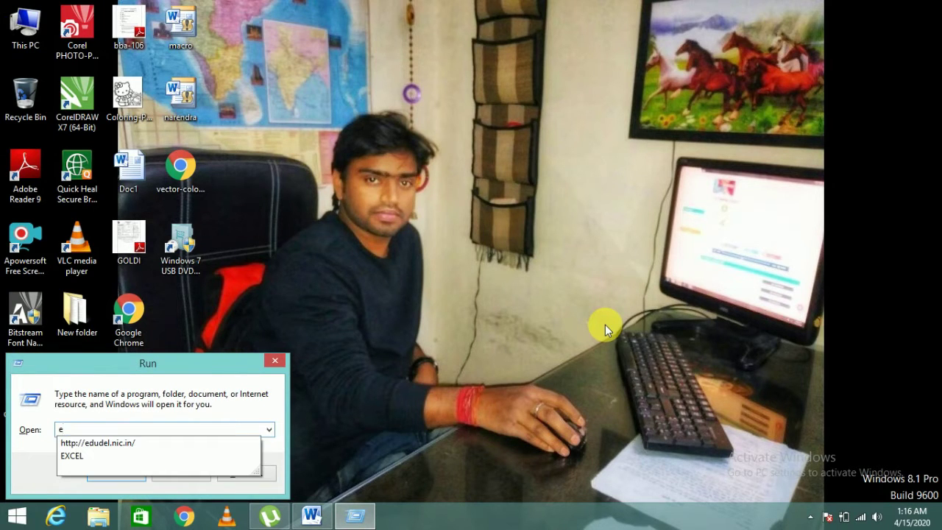
pyautogui.write('xcel')
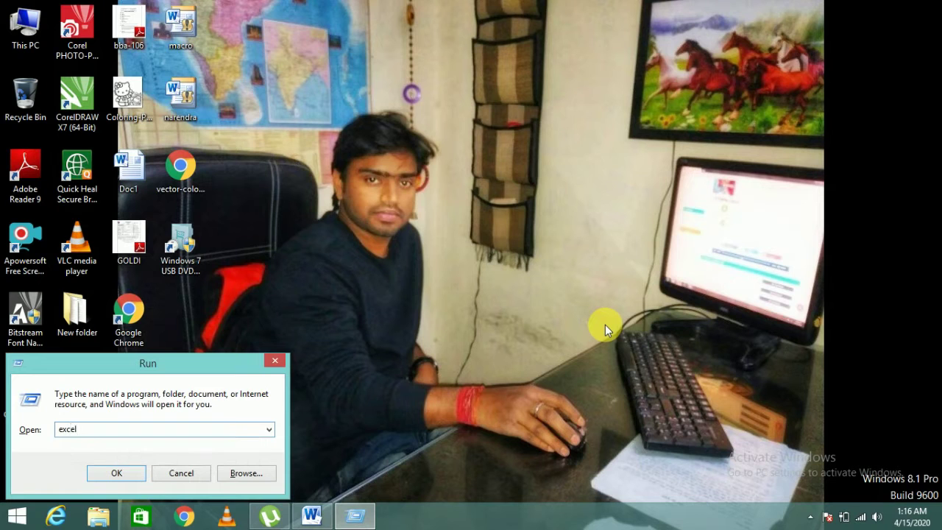
pyautogui.press('Return')
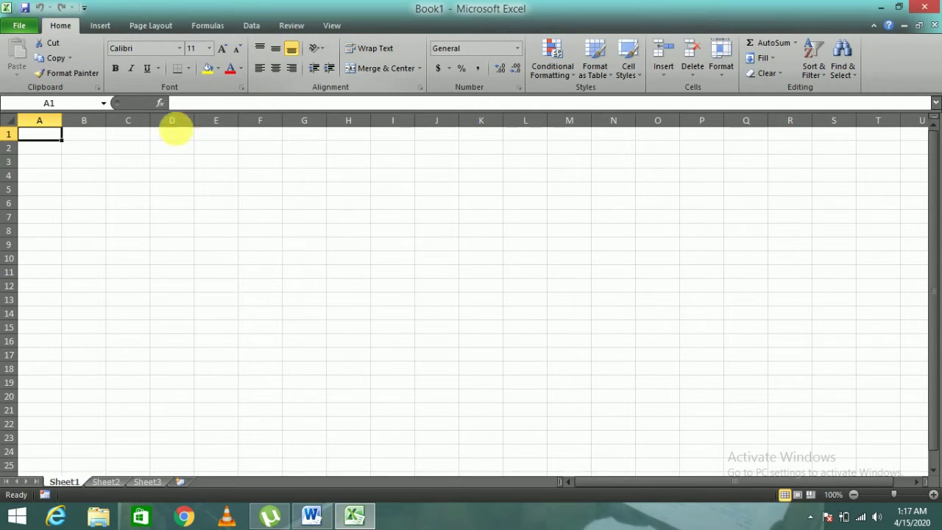
pyautogui.click(154, 165)
pyautogui.click(134, 174)
pyautogui.click(179, 190)
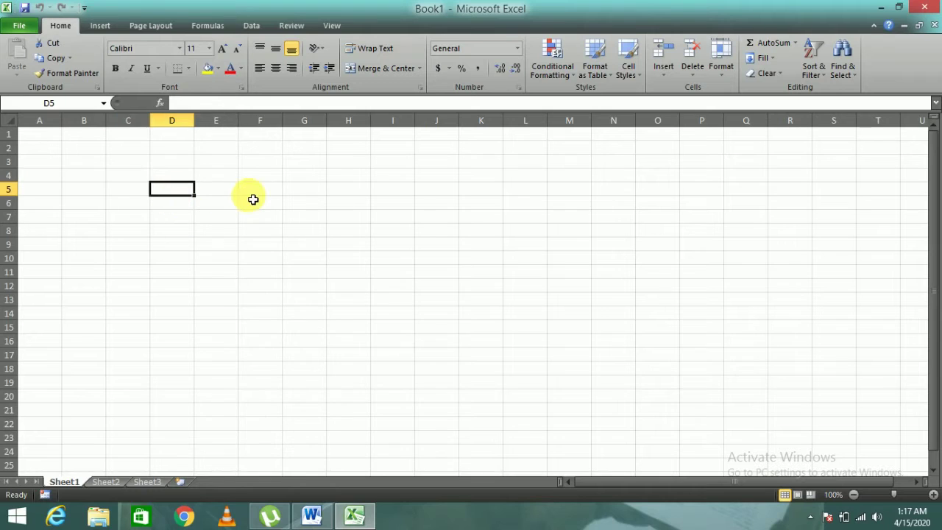
pyautogui.click(253, 190)
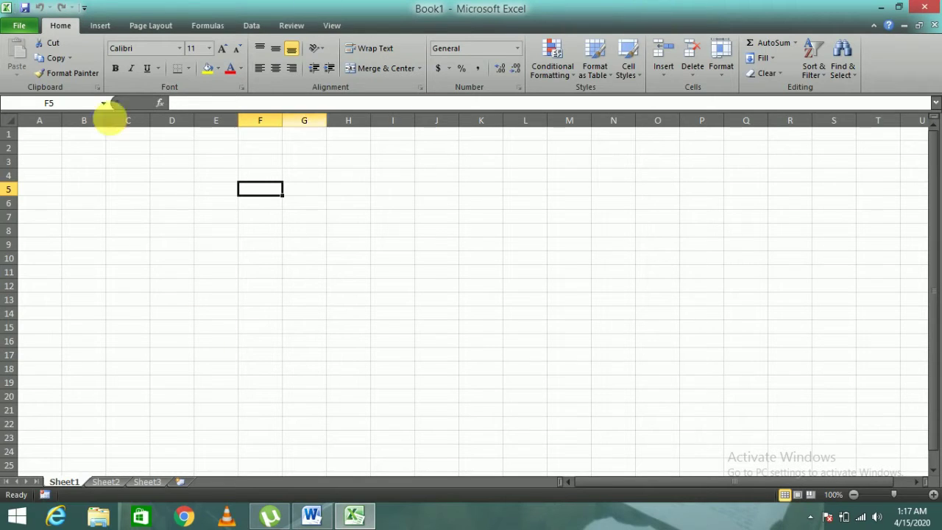
# Enter the heading 'AutoFill' in A1 and select A1:L1 as the title range.
pyautogui.click(42, 139)
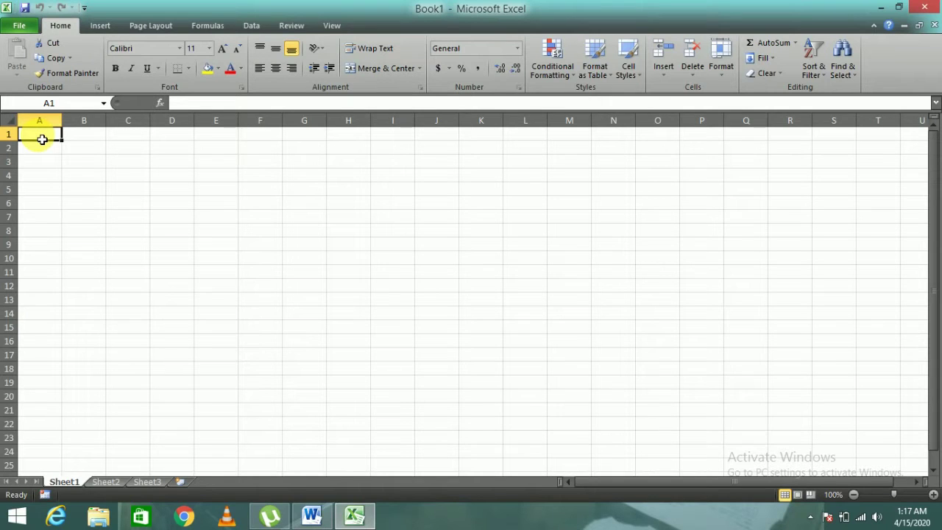
pyautogui.write('Aut')
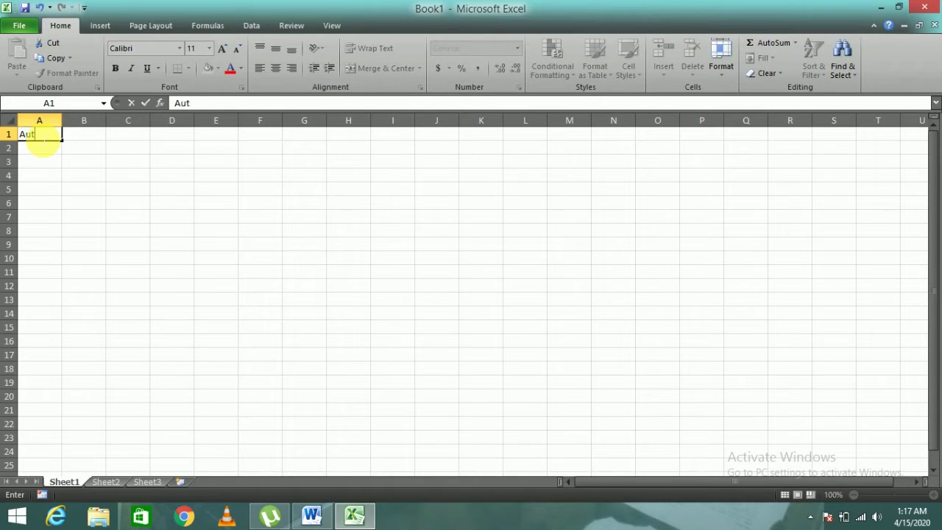
pyautogui.write('o')
pyautogui.write('Fill')
pyautogui.click(7, 174)
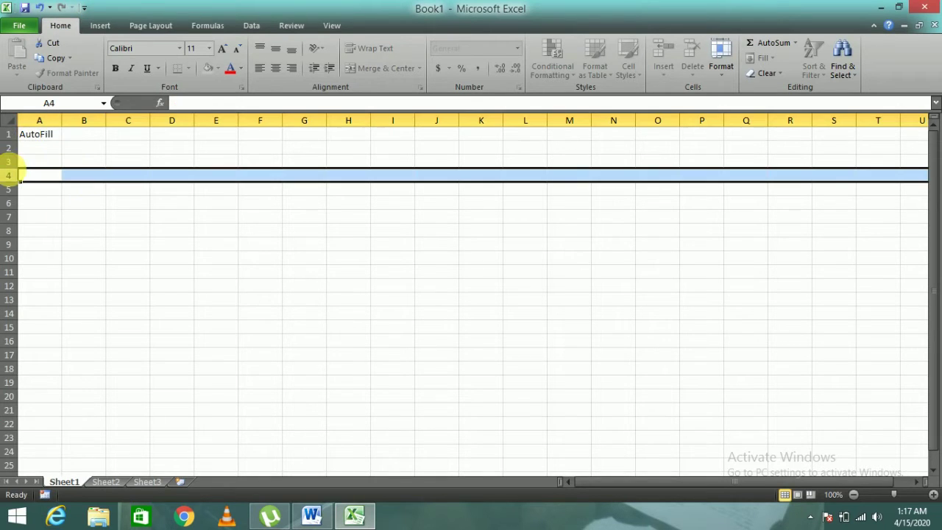
pyautogui.moveTo(34, 135); pyautogui.dragTo(304, 134)
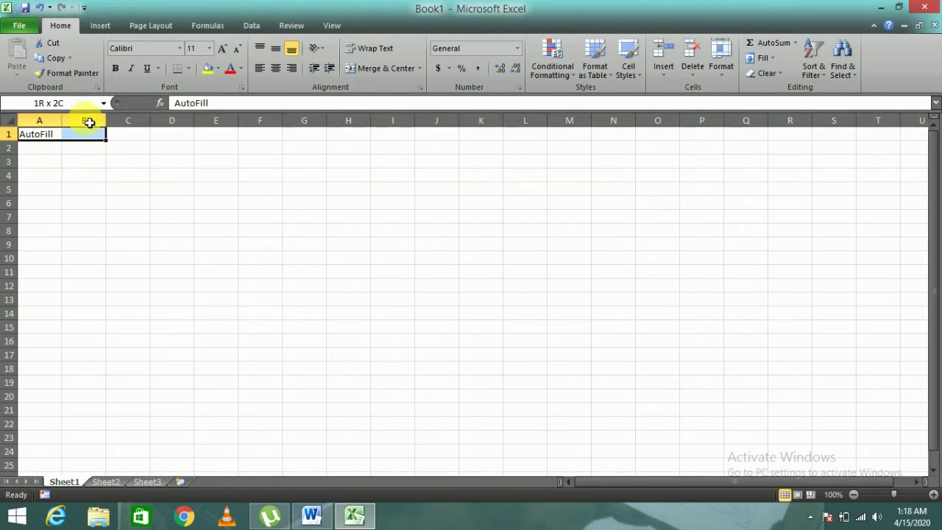
pyautogui.click(464, 133)
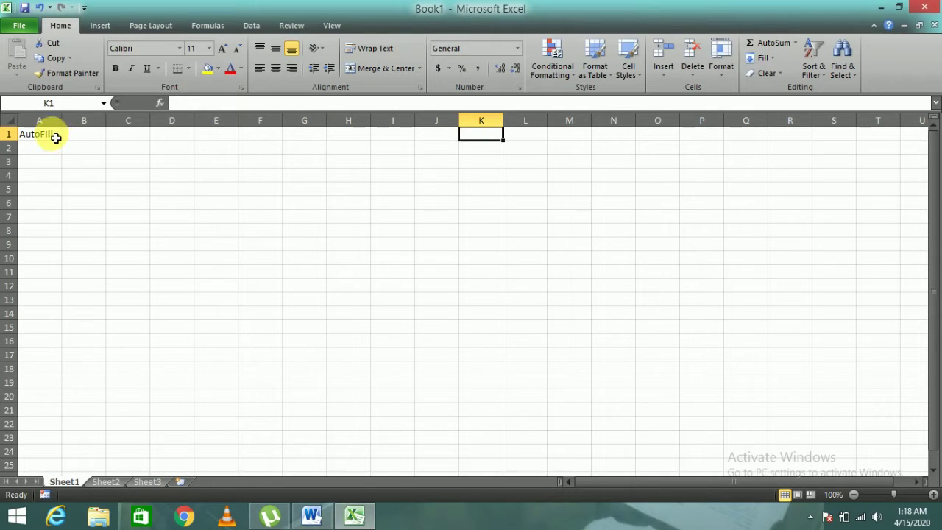
pyautogui.moveTo(51, 135); pyautogui.dragTo(519, 122)
# Merge and center AutoFill across A1:L1 with yellow fill and bold dark-blue text.
pyautogui.click(403, 69)
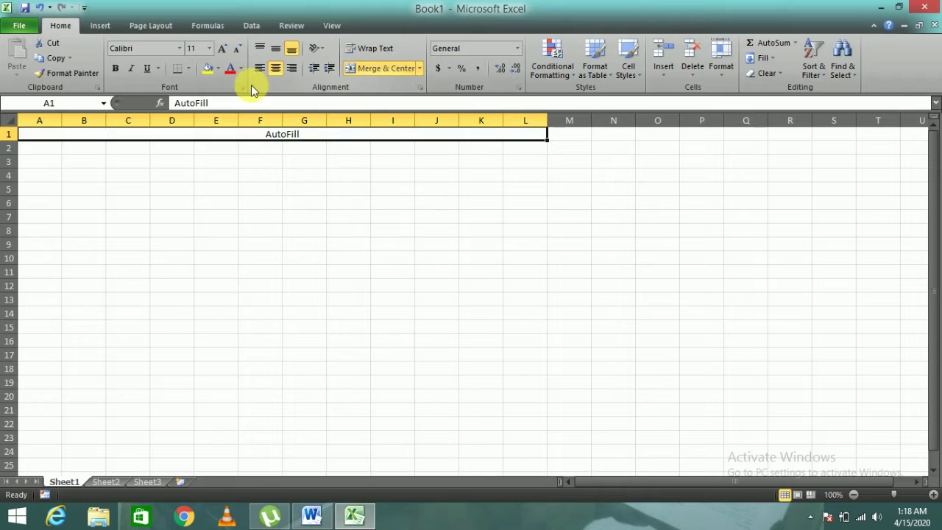
pyautogui.click(211, 71)
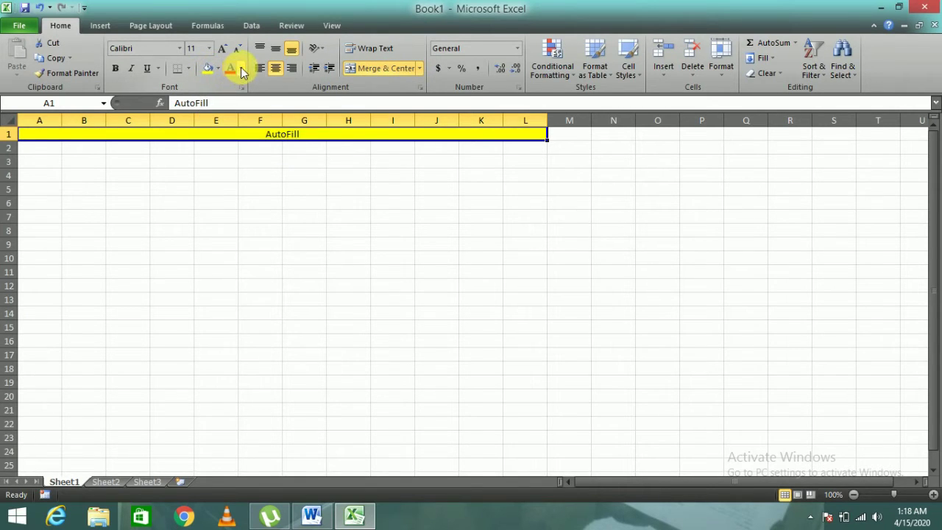
pyautogui.click(241, 68)
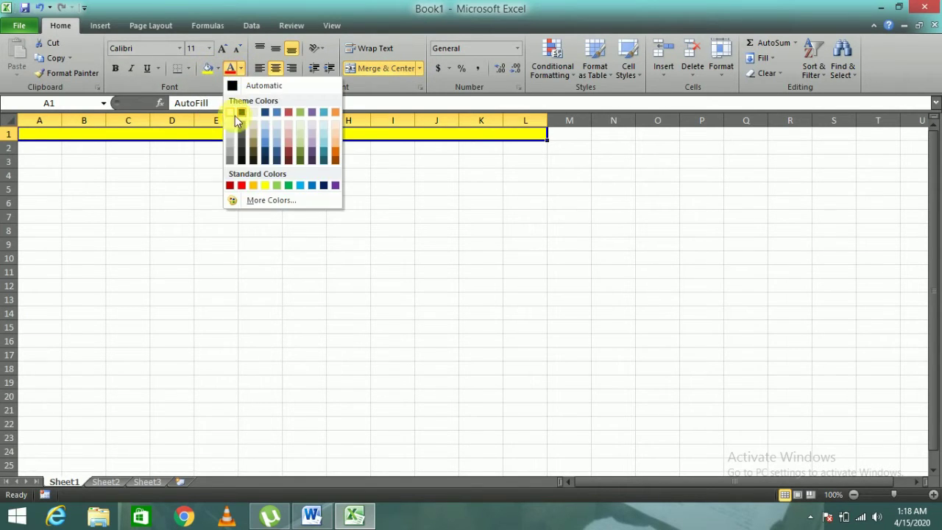
pyautogui.click(323, 185)
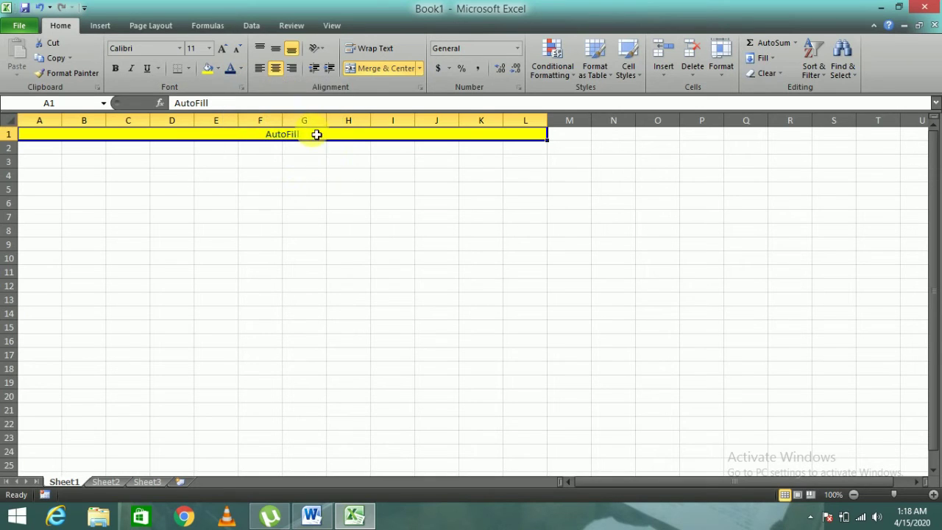
pyautogui.click(115, 68)
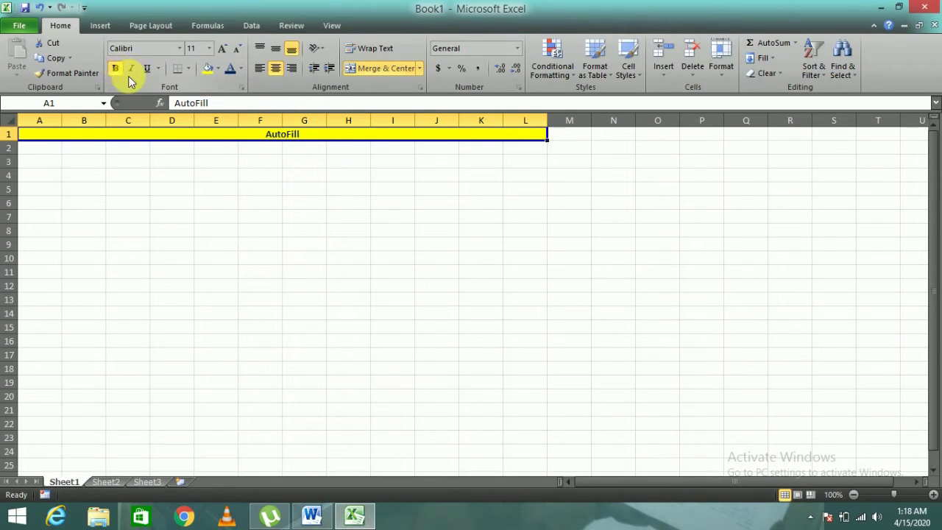
# Set the AutoFill title's font size to 28 points.
pyautogui.click(222, 50)
pyautogui.click(222, 49)
pyautogui.click(222, 50)
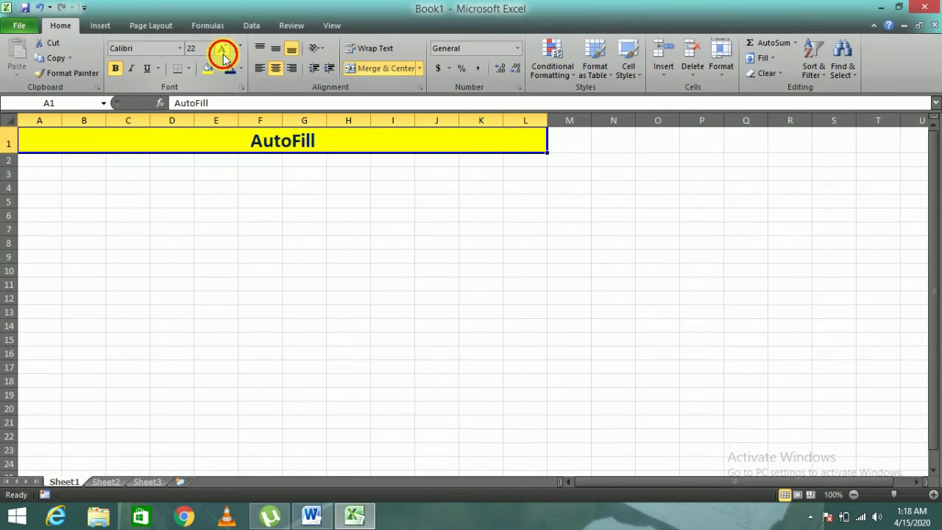
pyautogui.click(222, 49)
pyautogui.click(222, 49)
pyautogui.click(222, 49)
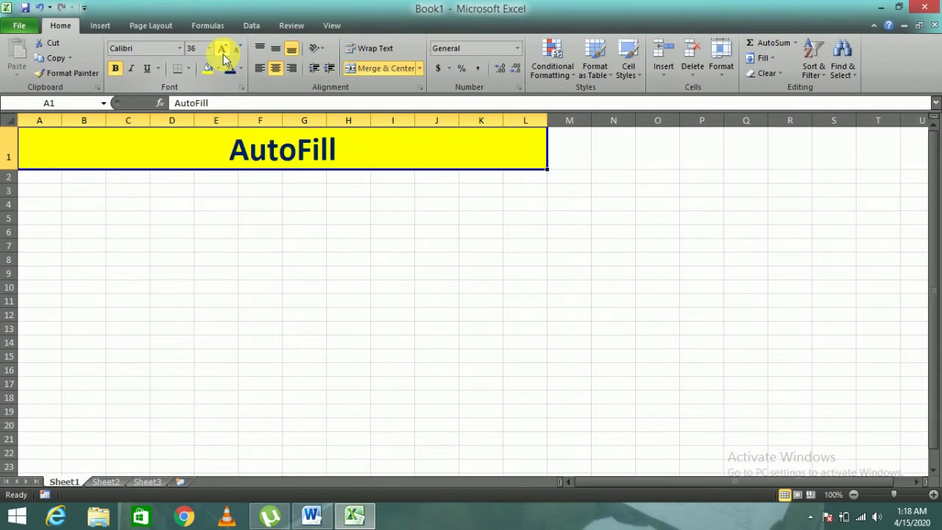
pyautogui.click(237, 49)
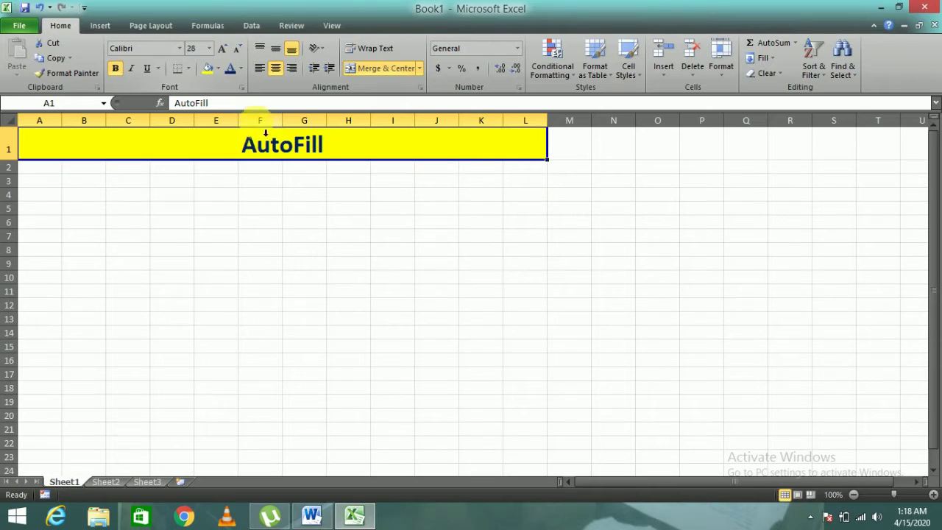
# Retype the last letters of the AutoFill title text in A1.
pyautogui.click(217, 104)
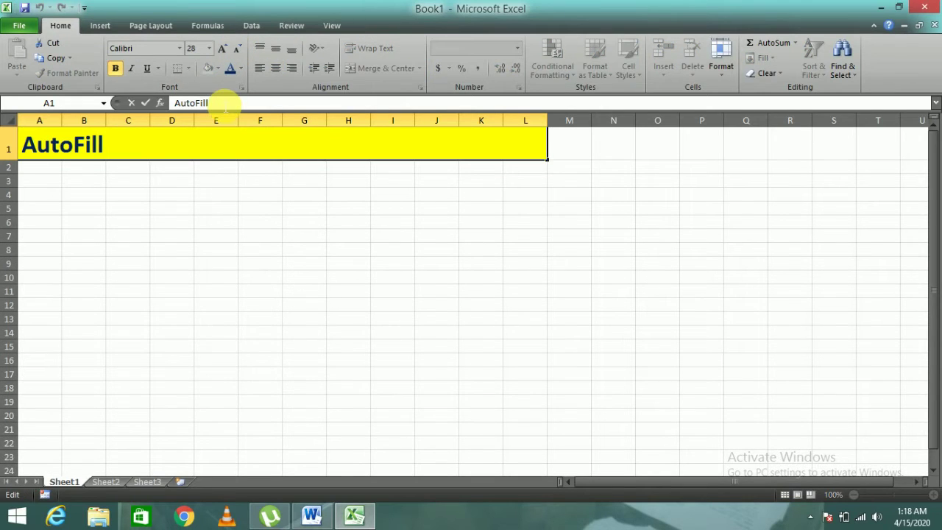
pyautogui.press('BackSpace')
pyautogui.press('BackSpace')
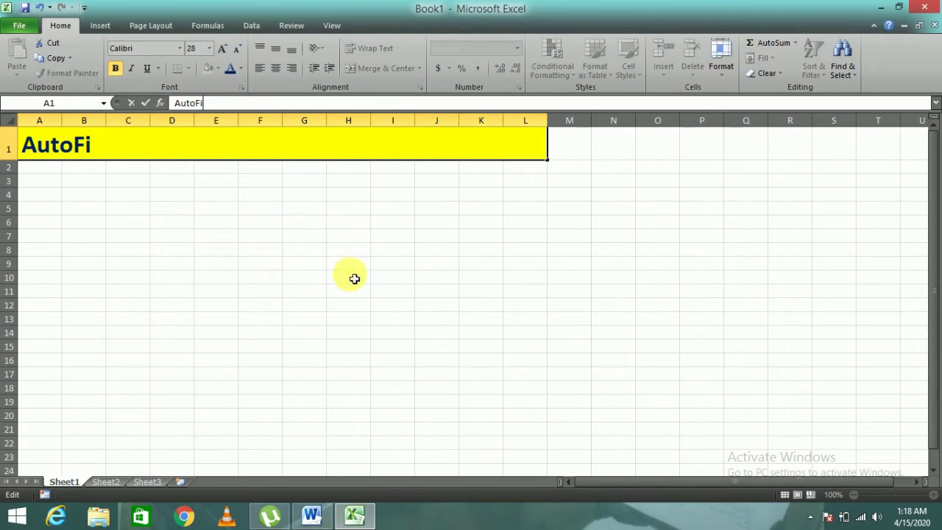
pyautogui.write('l')
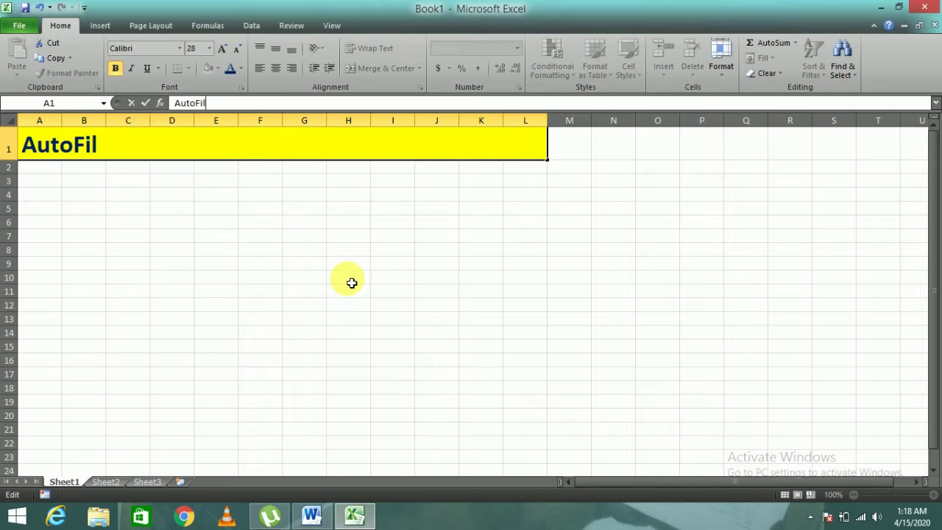
pyautogui.write('l')
# Enter the label 'Table' in A3 and widen column A.
pyautogui.click(60, 195)
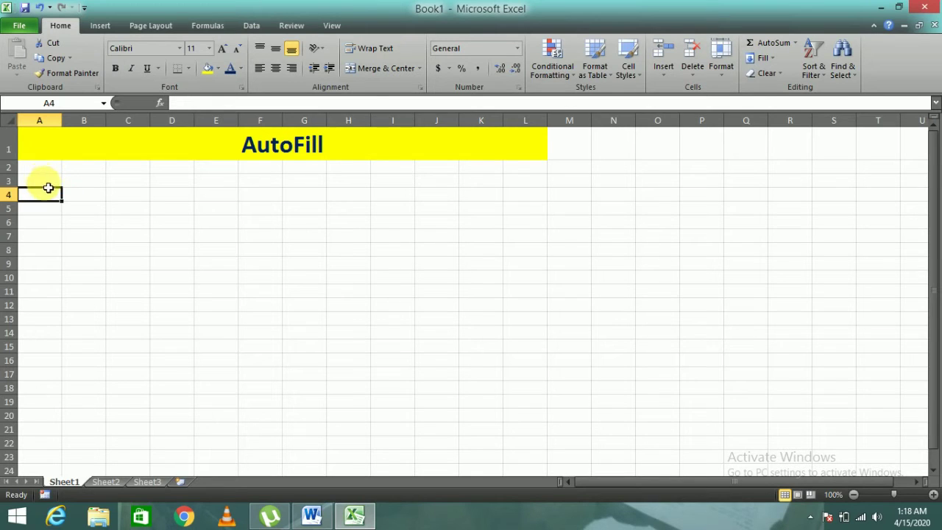
pyautogui.click(50, 185)
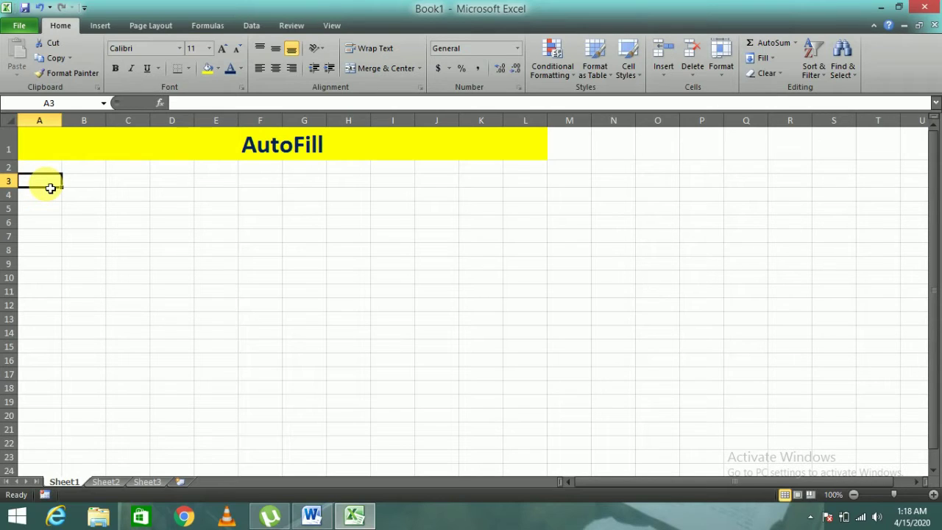
pyautogui.write('T')
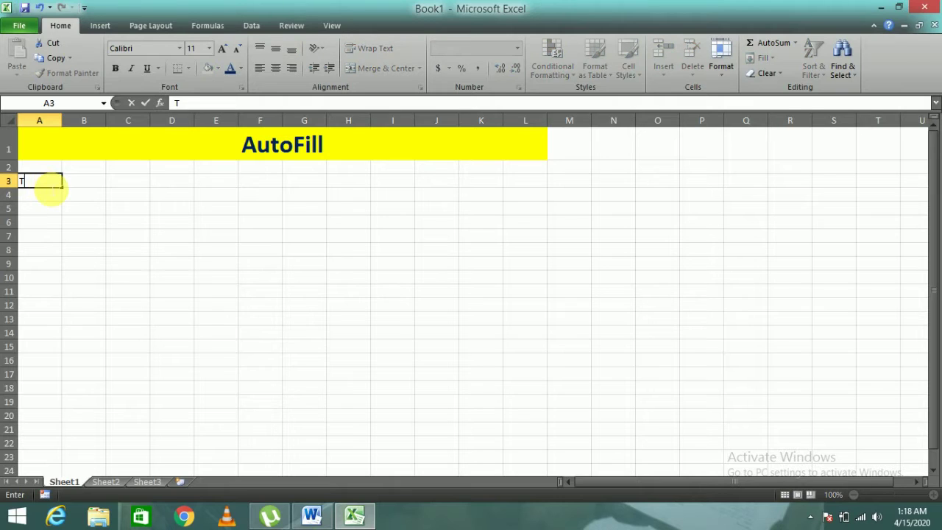
pyautogui.write('able')
pyautogui.click(51, 197)
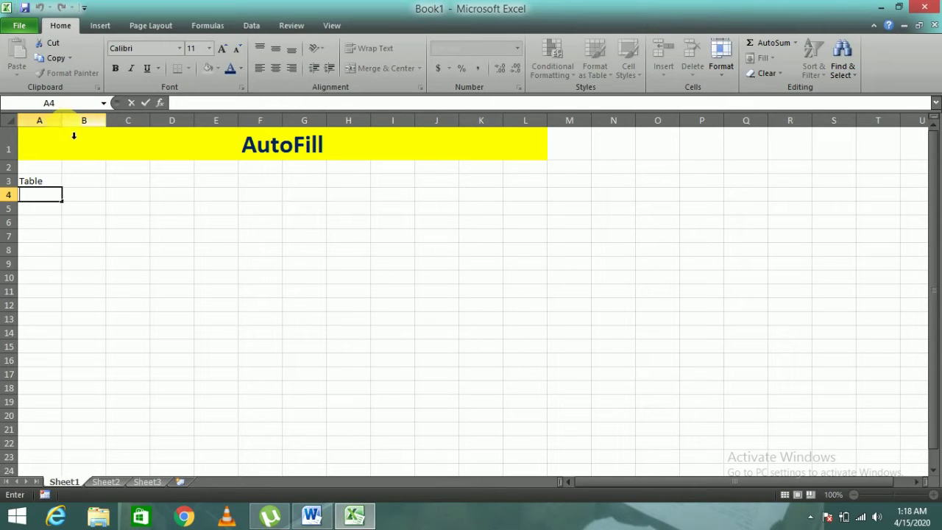
pyautogui.click(67, 121)
pyautogui.moveTo(67, 123); pyautogui.dragTo(75, 123)
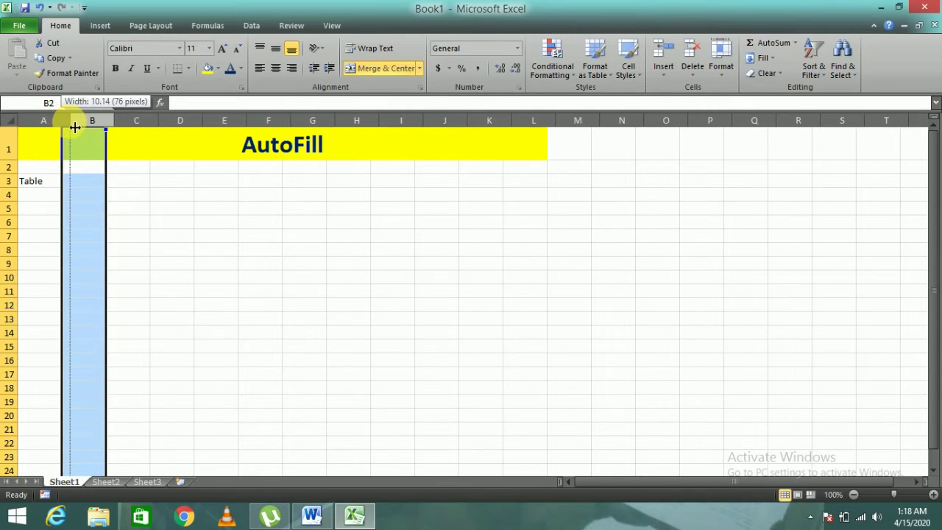
pyautogui.click(47, 205)
# Make the Table label in A3 bold, centered and 14-point.
pyautogui.click(46, 181)
pyautogui.click(116, 68)
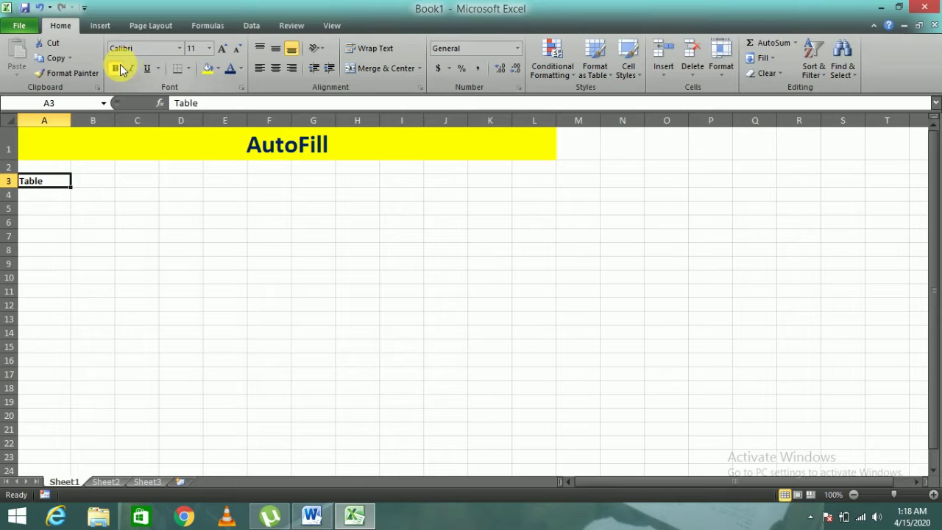
pyautogui.click(272, 70)
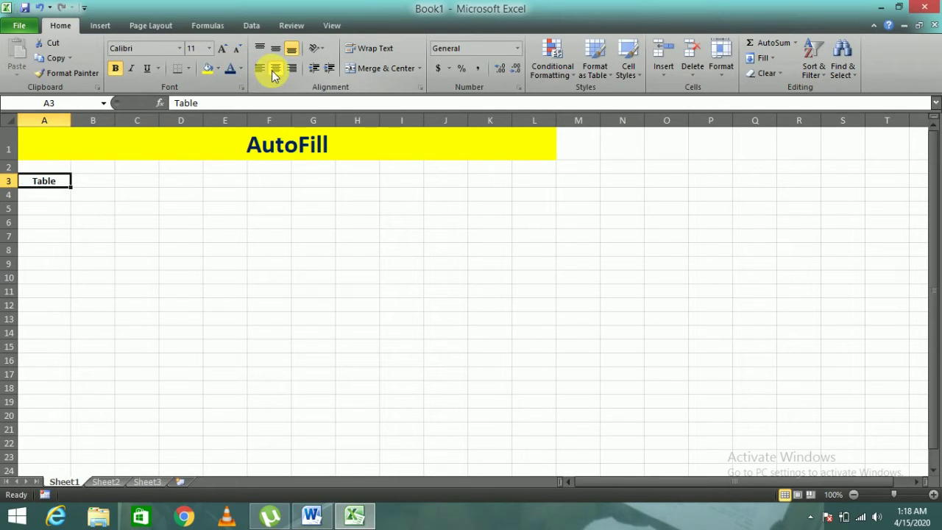
pyautogui.click(225, 53)
pyautogui.click(225, 53)
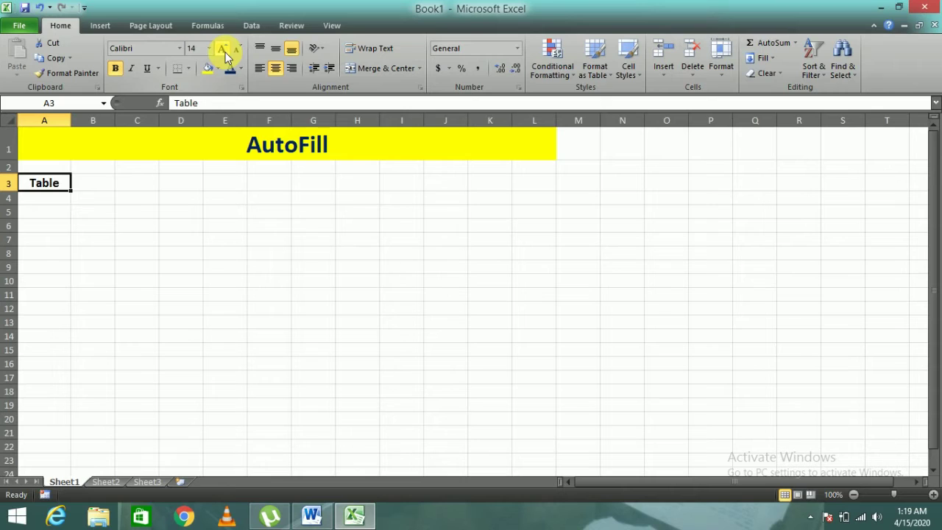
pyautogui.click(52, 201)
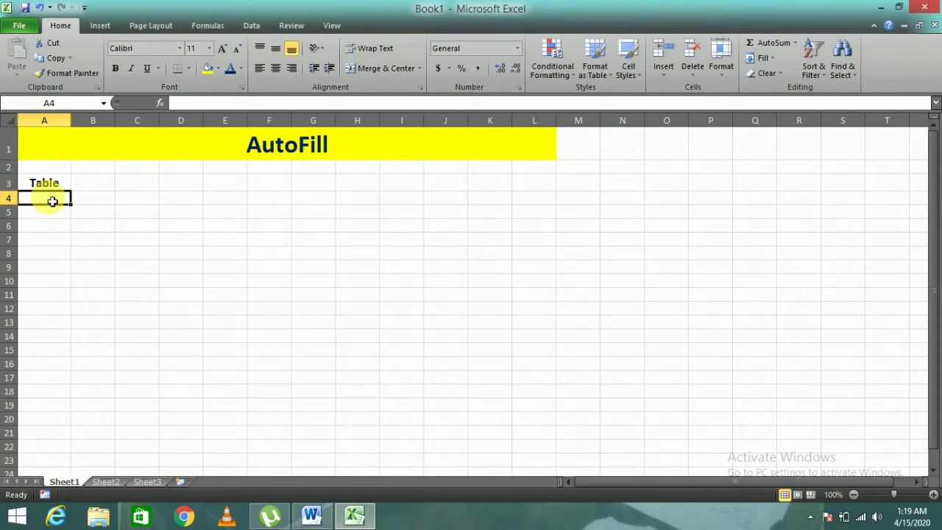
# Enter 13 and 26 in A4:A5, fill down to 130 in A13, then begin an entry in B4.
pyautogui.write('13')
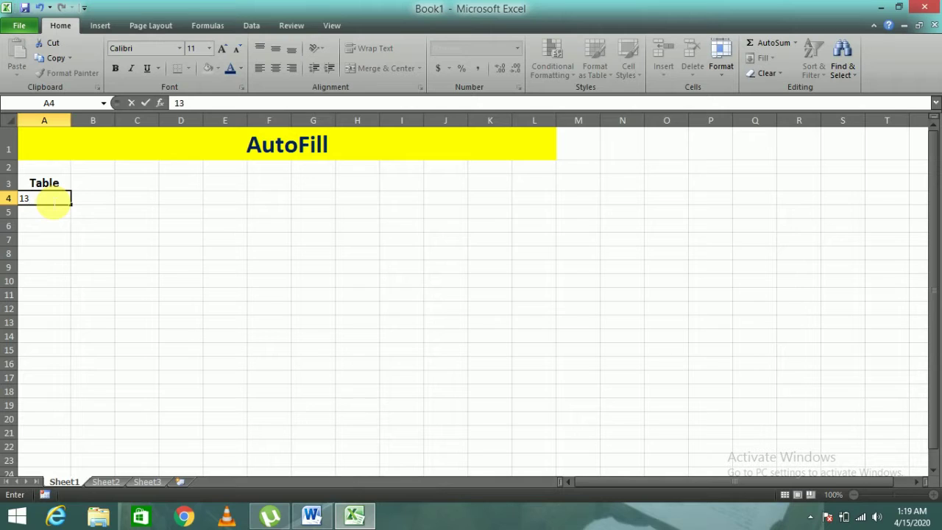
pyautogui.press('Return')
pyautogui.write('2')
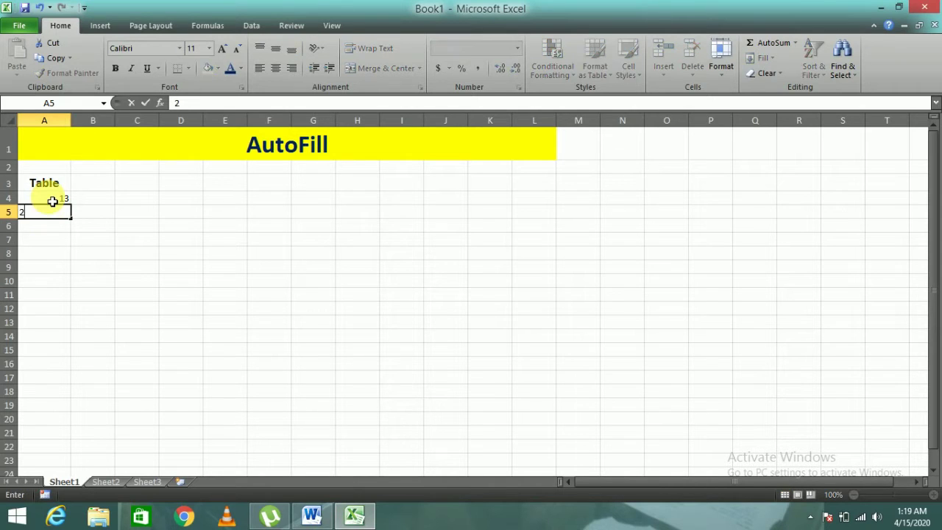
pyautogui.write('6')
pyautogui.moveTo(58, 200); pyautogui.dragTo(61, 216)
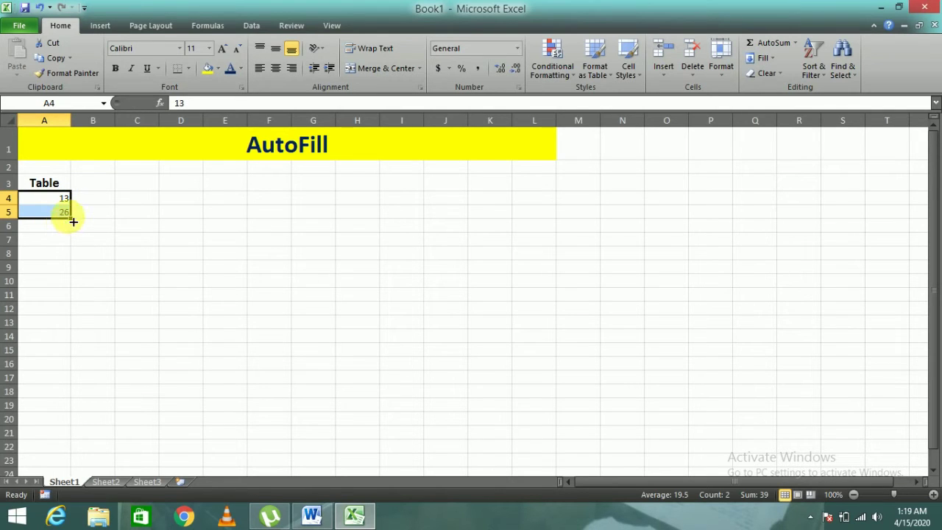
pyautogui.moveTo(72, 219); pyautogui.dragTo(74, 331)
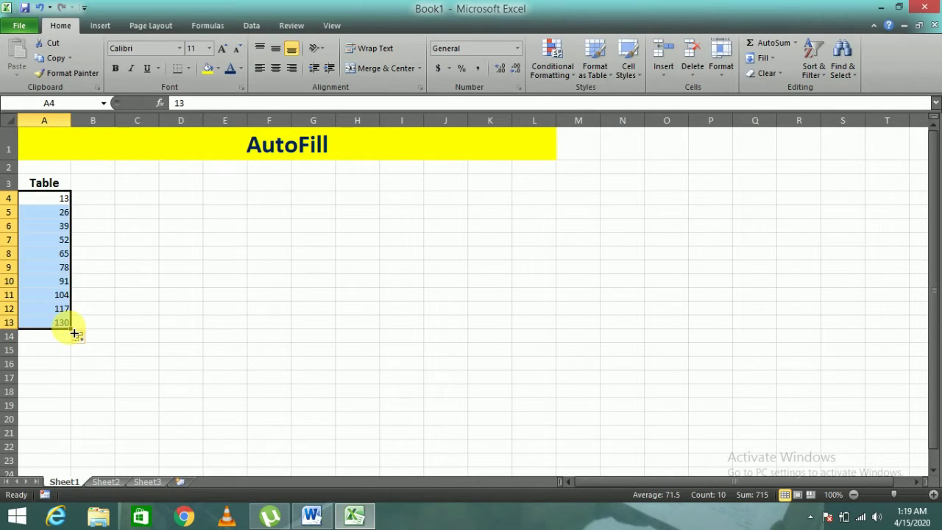
pyautogui.click(107, 200)
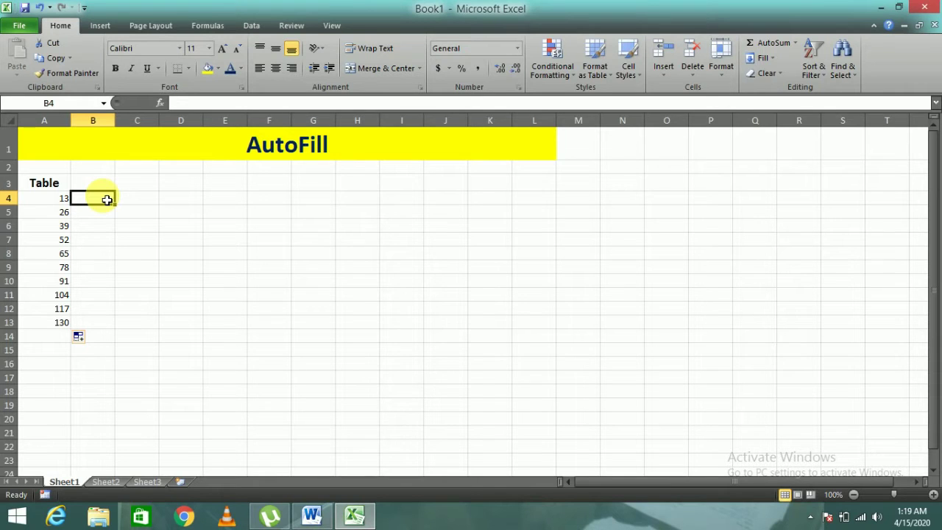
pyautogui.write('2')
pyautogui.write('6')
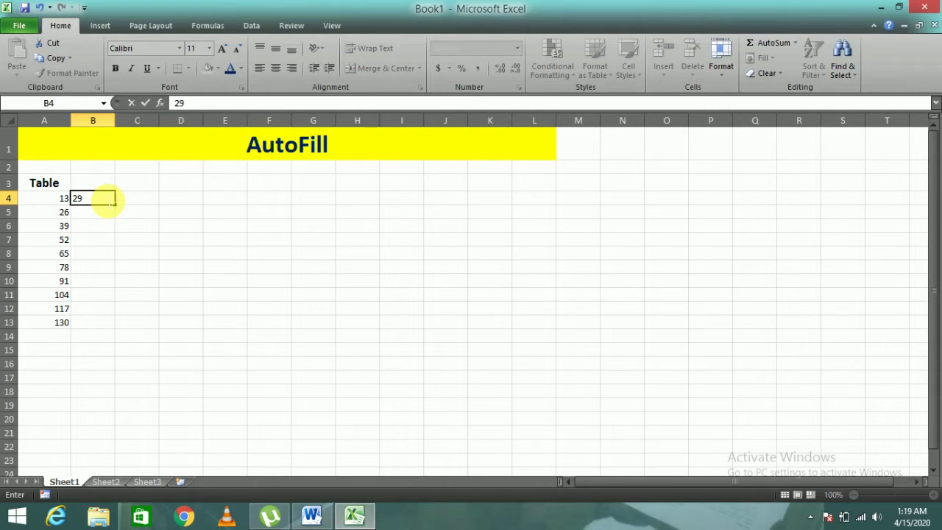
# Complete 29 in B4, add 58 in B5, and fill down to 290 in B13.
pyautogui.press('Return')
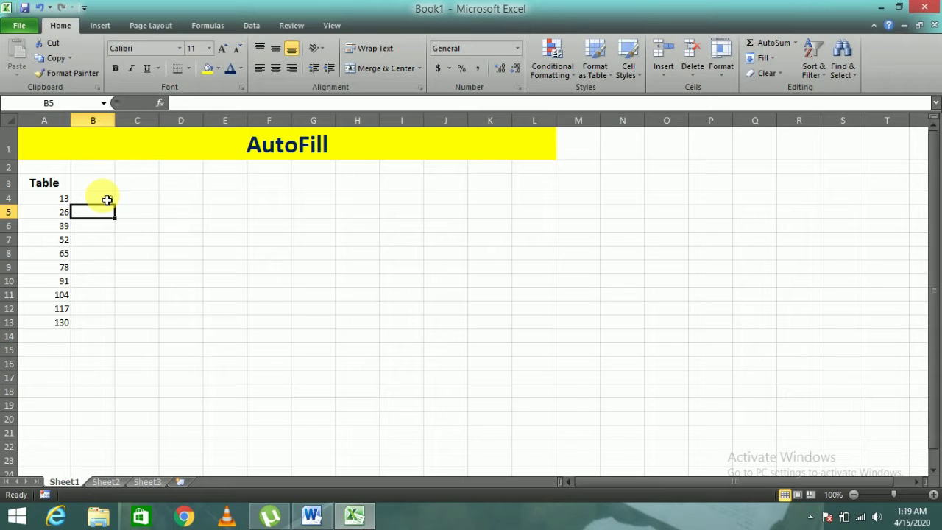
pyautogui.write('5')
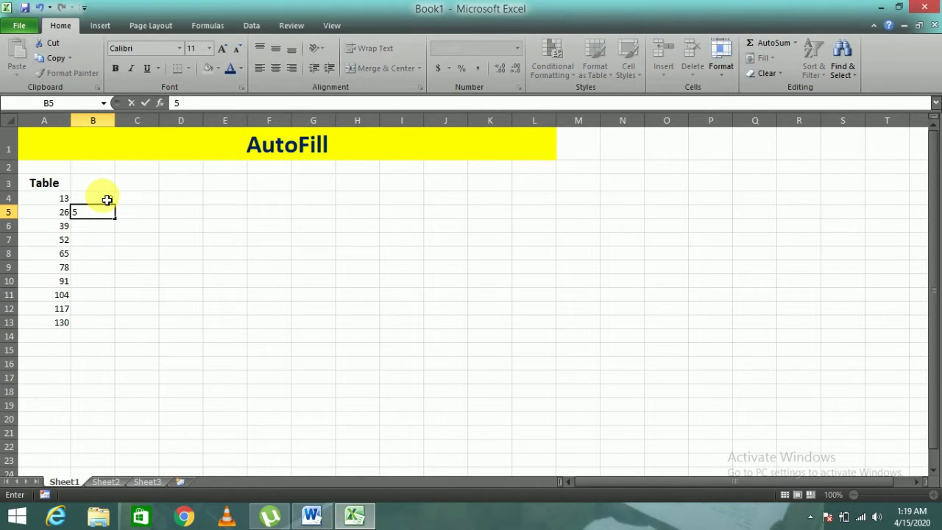
pyautogui.write('8')
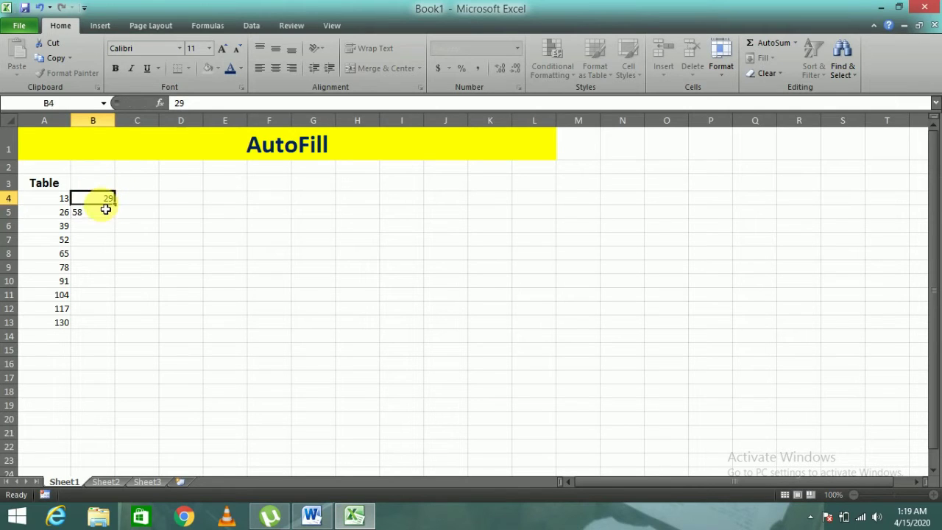
pyautogui.keyDown('shift'); pyautogui.click(105, 209); pyautogui.keyUp('shift')
pyautogui.moveTo(116, 218); pyautogui.dragTo(105, 330)
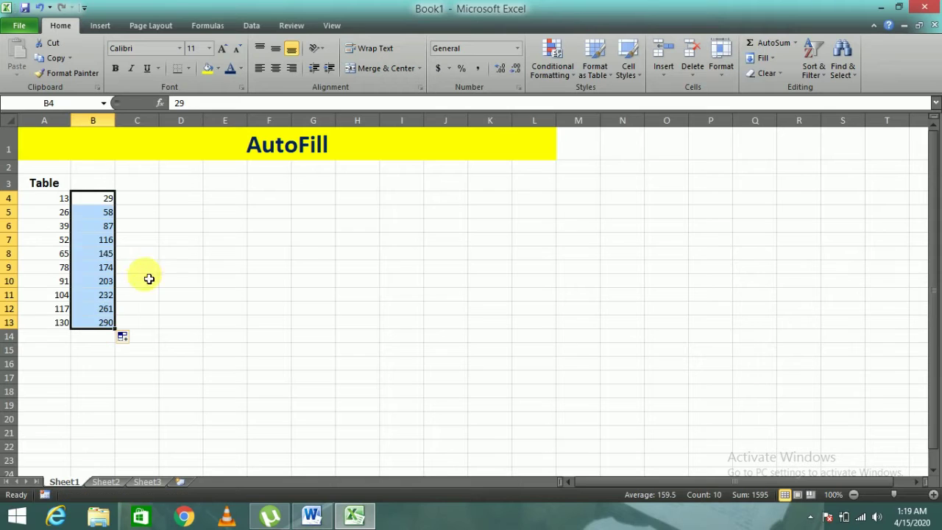
pyautogui.click(154, 201)
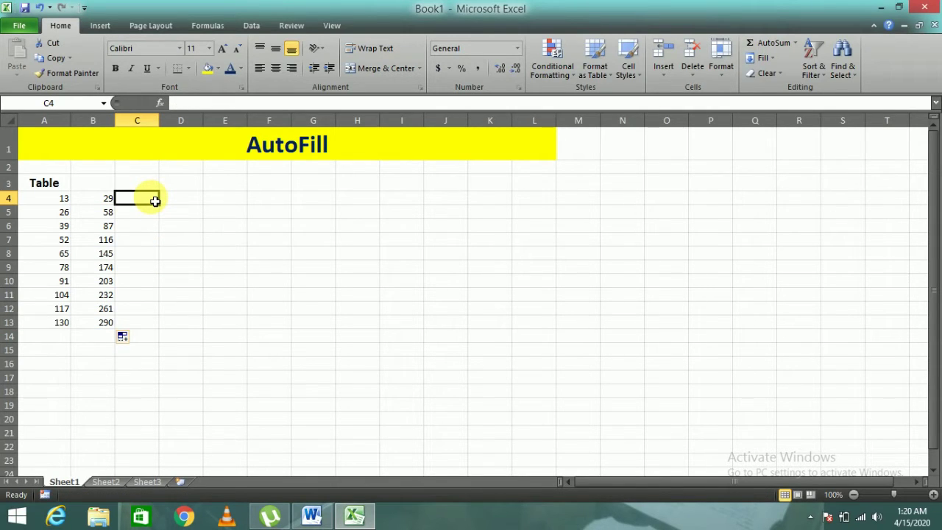
# Merge and center the Table heading across A3:B3.
pyautogui.click(67, 189)
pyautogui.moveTo(67, 189); pyautogui.dragTo(84, 185)
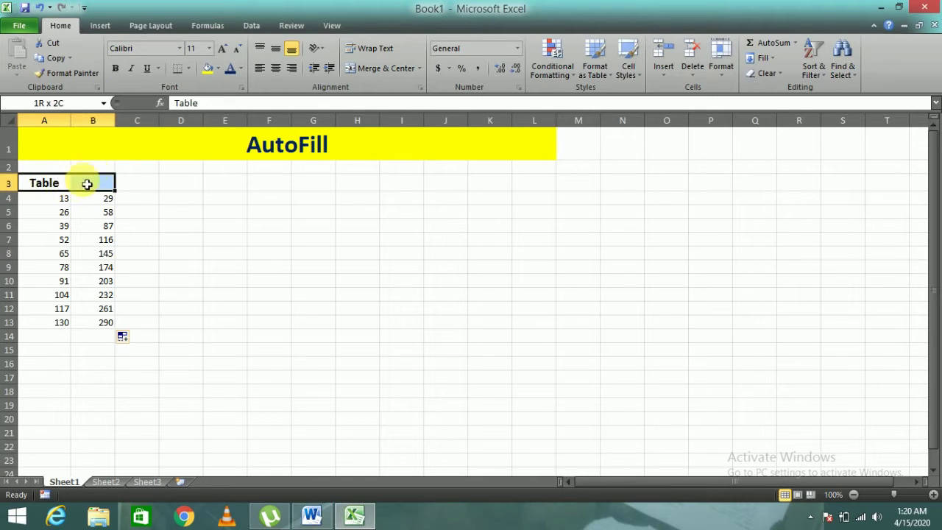
pyautogui.click(362, 70)
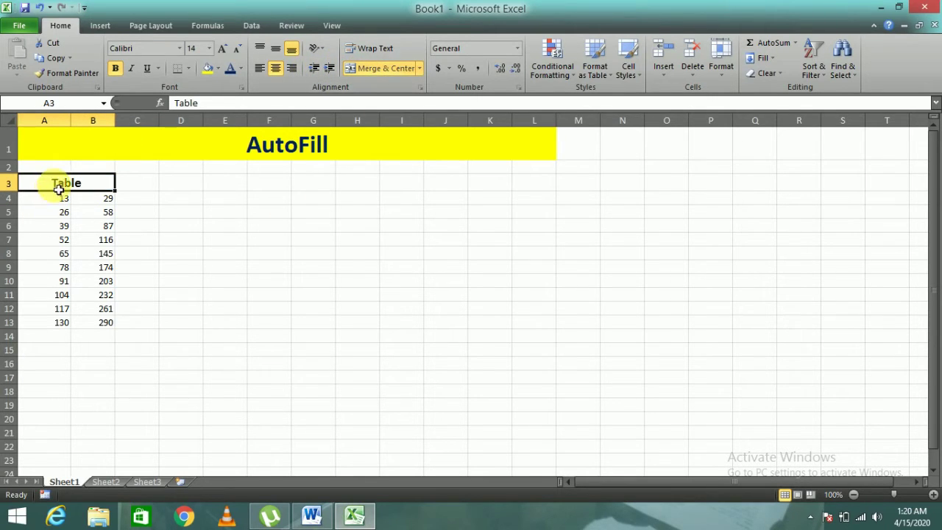
# Apply All Borders to A3:B13 and dismiss the Filter Keys prompt.
pyautogui.moveTo(59, 189); pyautogui.dragTo(78, 324)
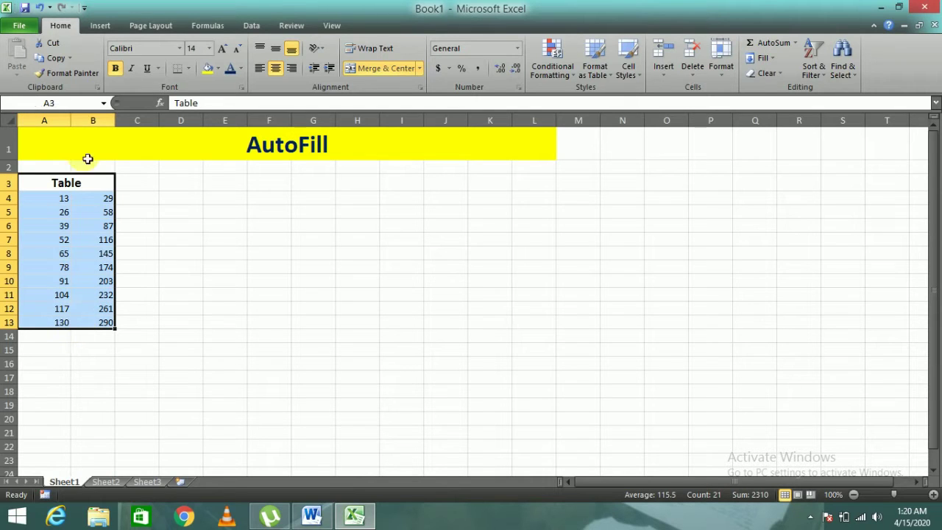
pyautogui.click(188, 67)
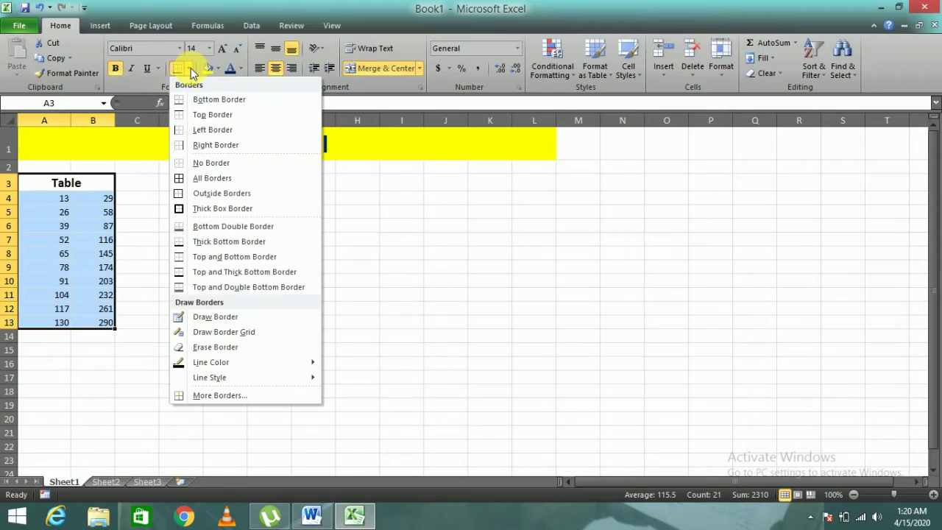
pyautogui.click(210, 178)
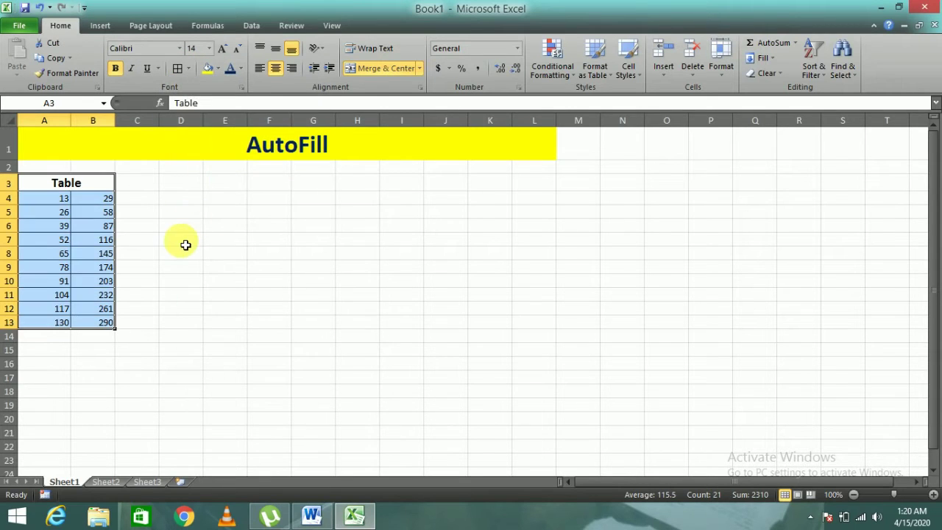
pyautogui.click(182, 241)
pyautogui.click(233, 187)
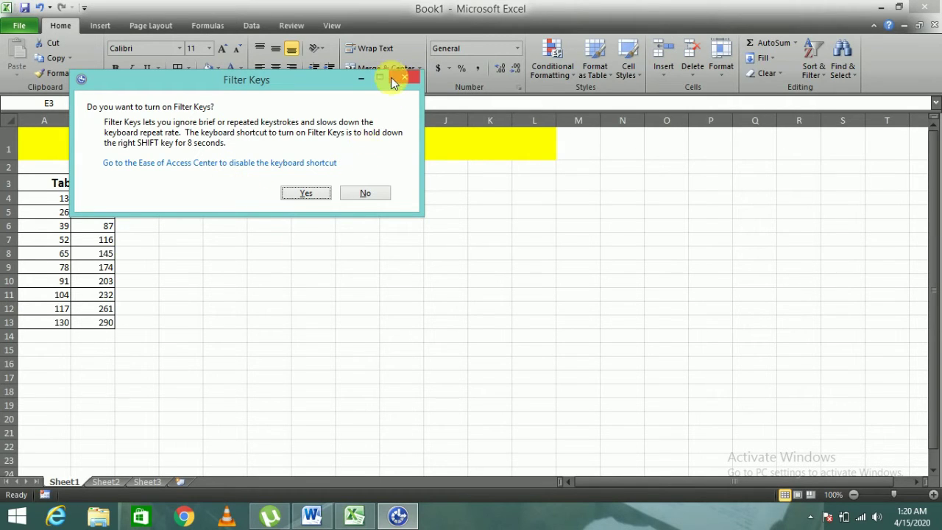
pyautogui.click(410, 75)
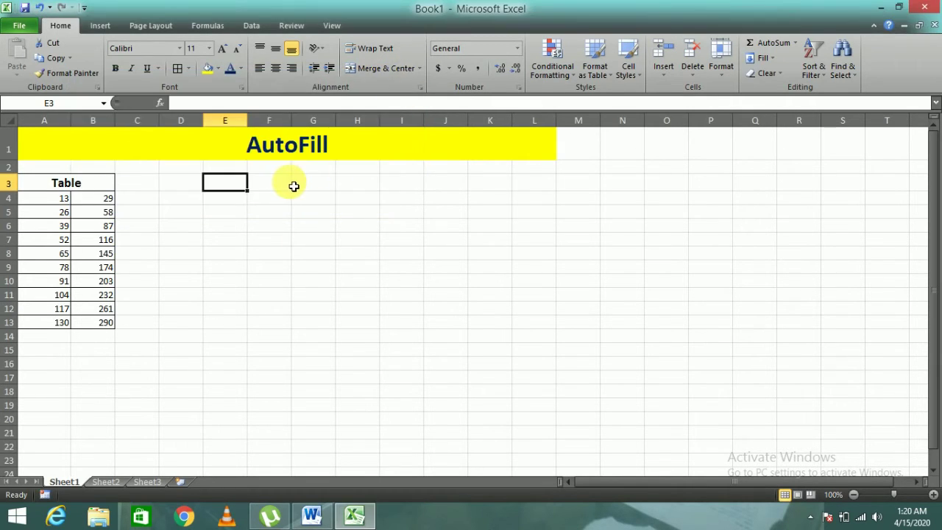
# Enter 1 and 2 in E4:E5 and fill the count down to 19 in E22.
pyautogui.press('Down')
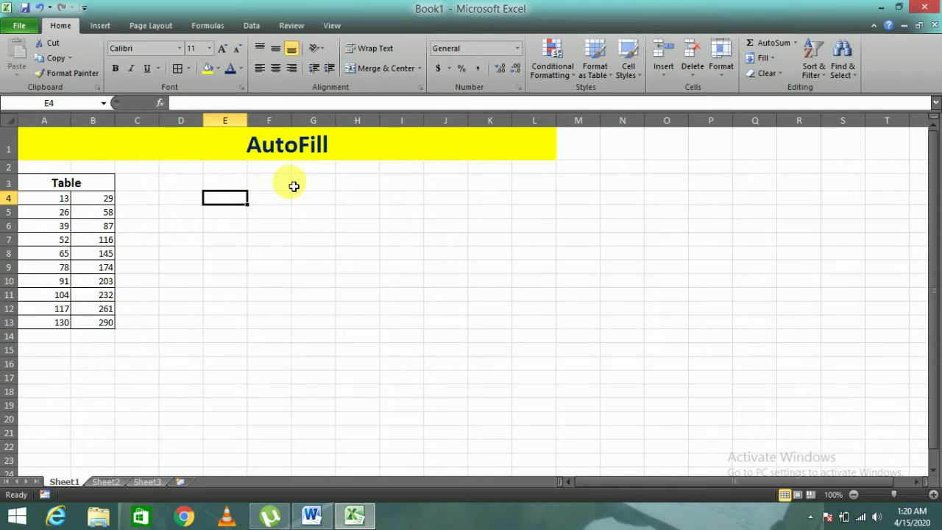
pyautogui.write('1')
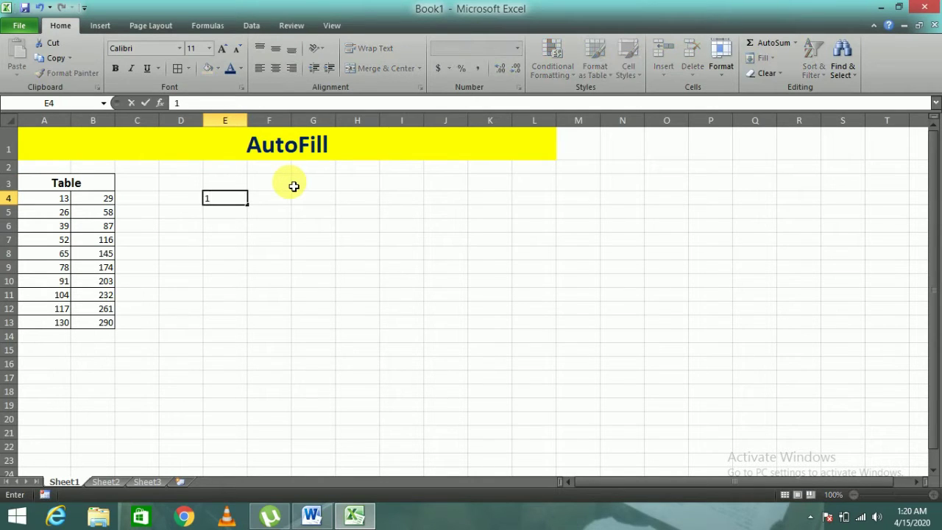
pyautogui.press('Return')
pyautogui.write('2')
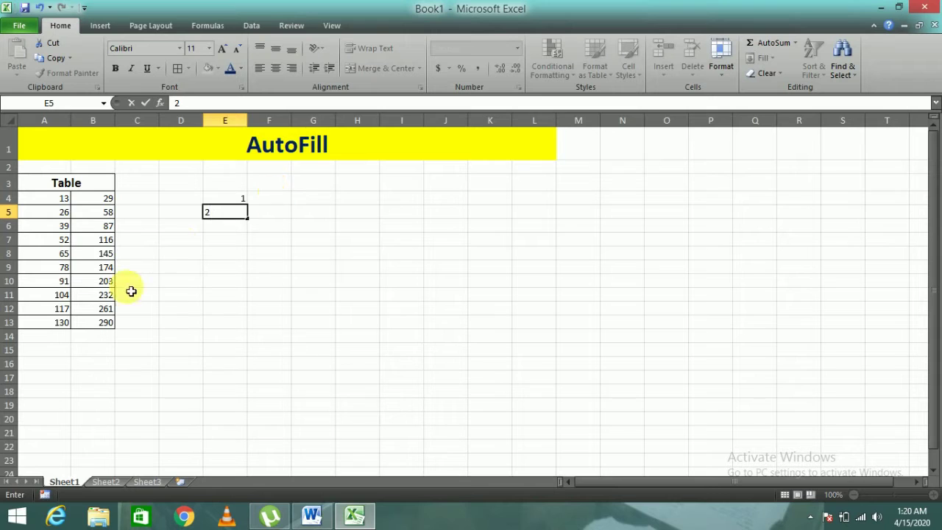
pyautogui.moveTo(234, 205)
pyautogui.mouseDown()
pyautogui.moveTo(250, 219)
pyautogui.moveTo(243, 451)
pyautogui.mouseUp()
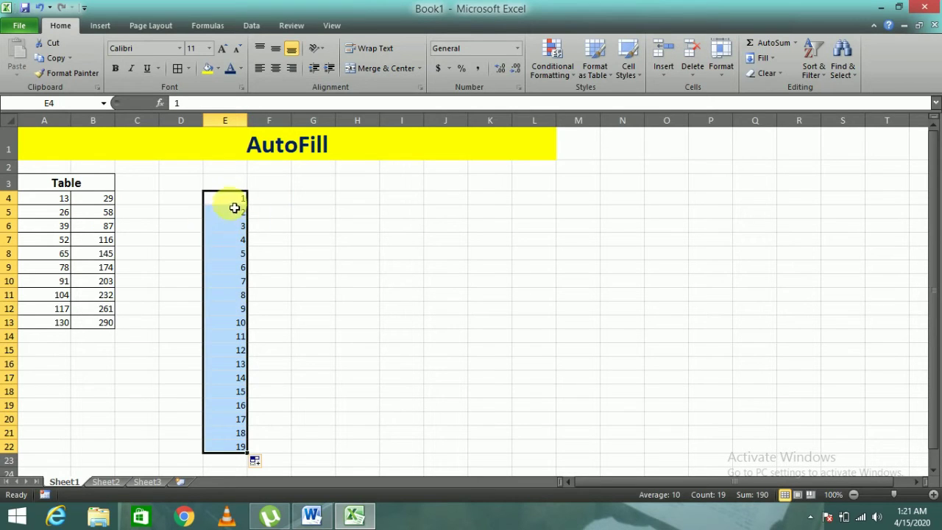
pyautogui.click(252, 211)
# Move the numbers 1–18 from column E over to G4:G21.
pyautogui.click(243, 198)
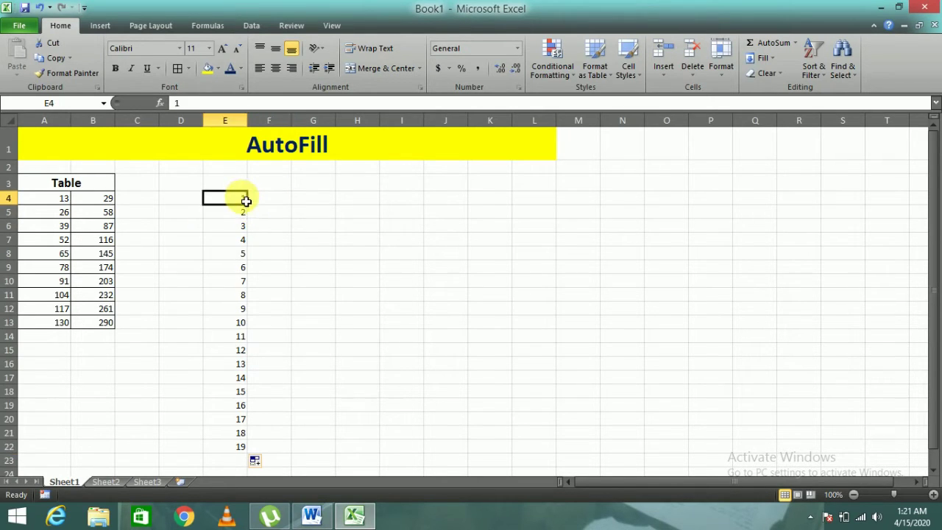
pyautogui.moveTo(243, 198); pyautogui.dragTo(244, 215)
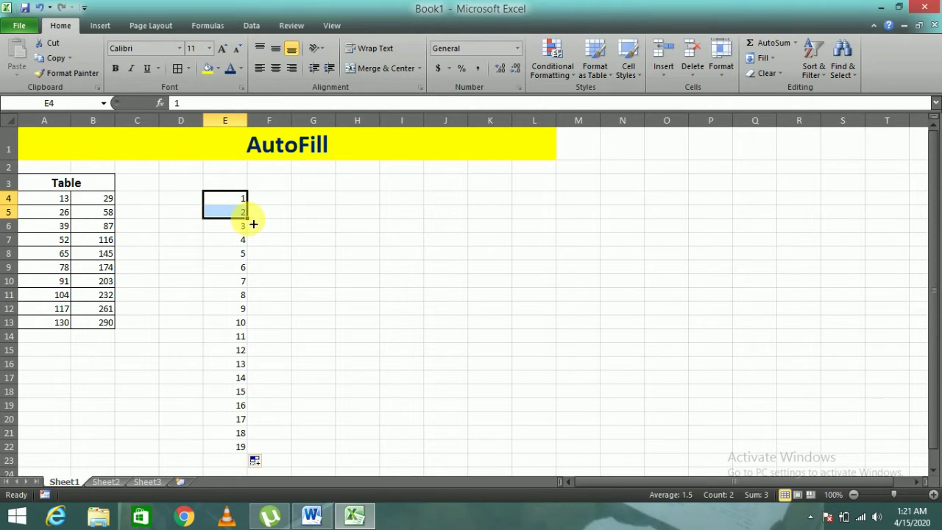
pyautogui.moveTo(241, 200)
pyautogui.mouseDown()
pyautogui.moveTo(198, 399)
pyautogui.moveTo(226, 434)
pyautogui.mouseUp()
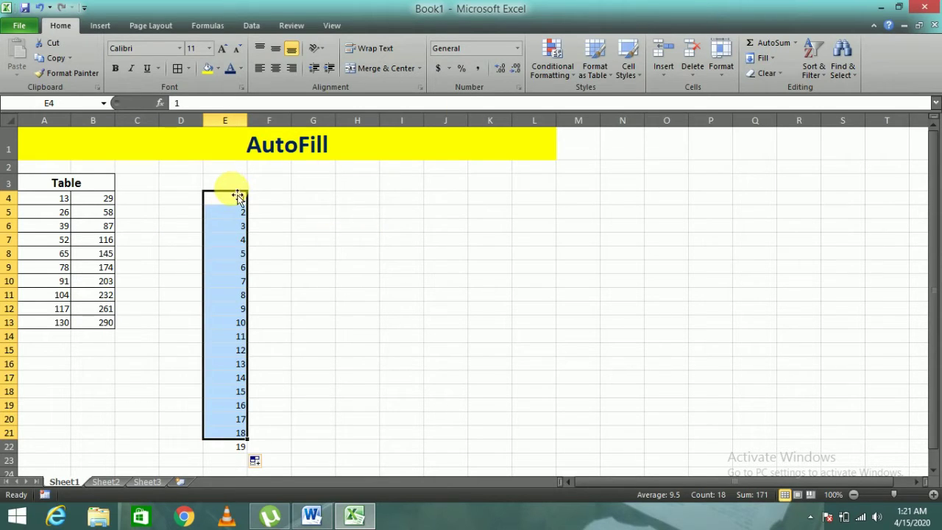
pyautogui.moveTo(237, 197); pyautogui.dragTo(304, 206)
# Delete the leftover 19 from cell E22.
pyautogui.click(235, 447)
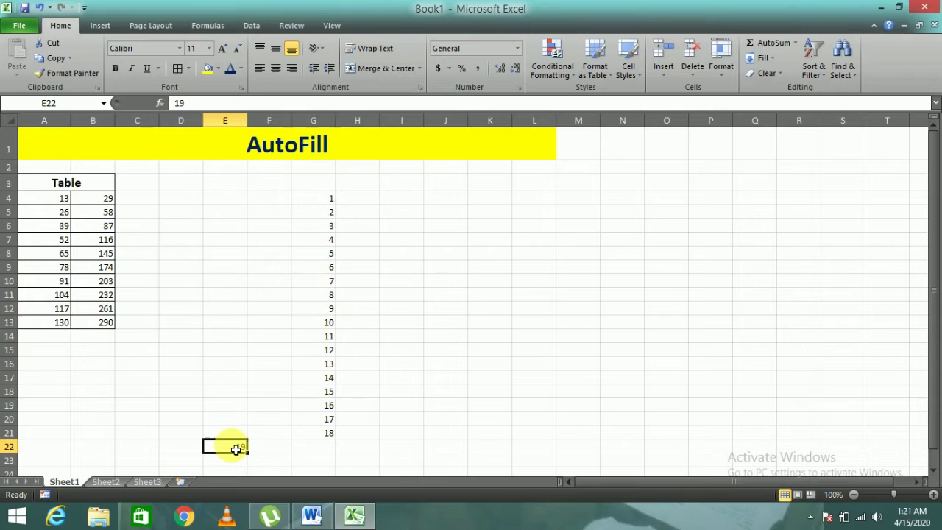
pyautogui.press('Return')
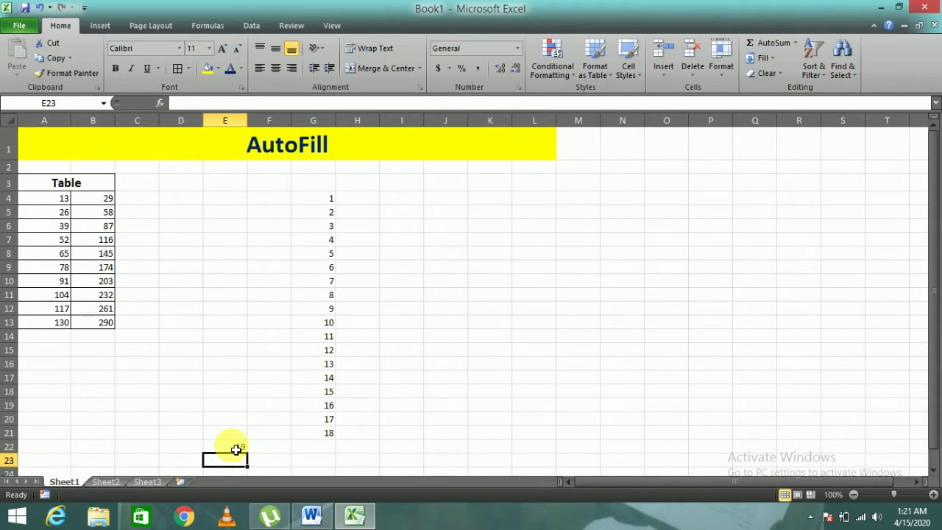
pyautogui.click(236, 447)
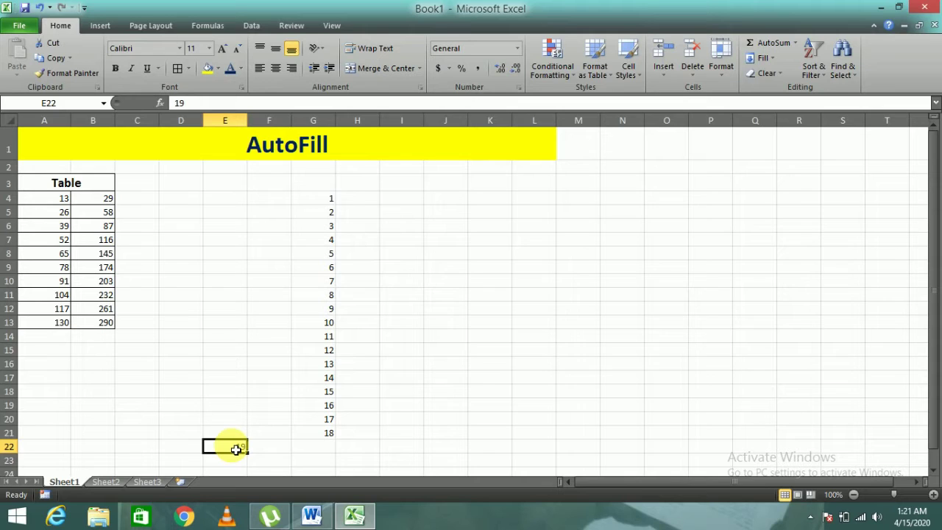
pyautogui.press('Delete')
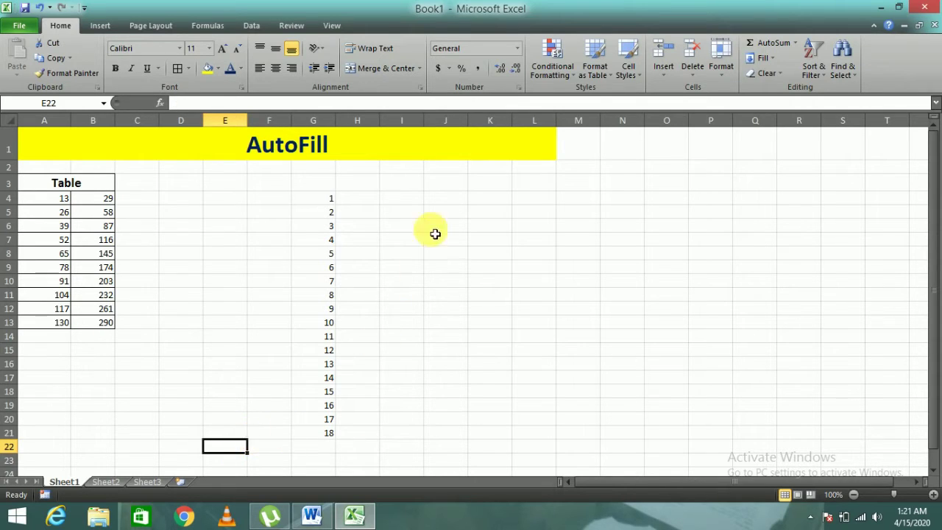
pyautogui.click(436, 199)
# Enter Mon in J4 and fill short weekday names down to J19.
pyautogui.press('Right')
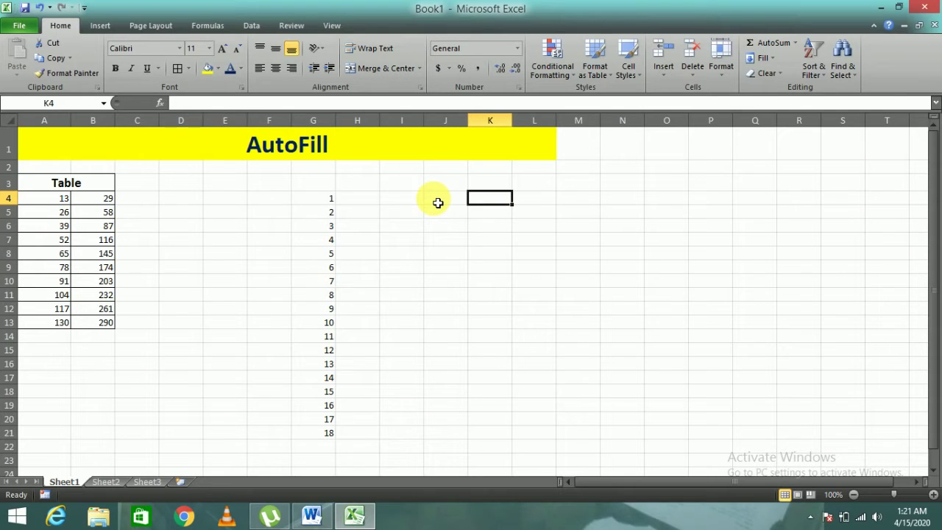
pyautogui.click(437, 203)
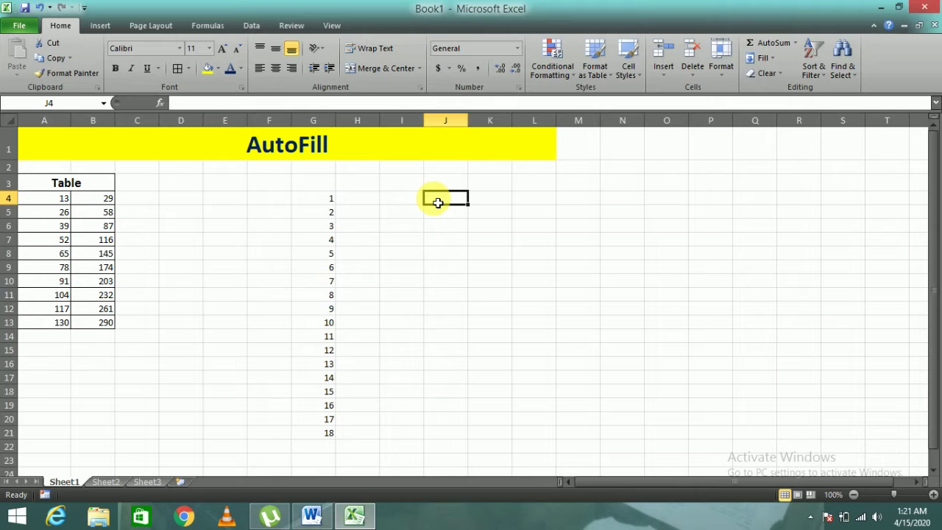
pyautogui.write('Mon')
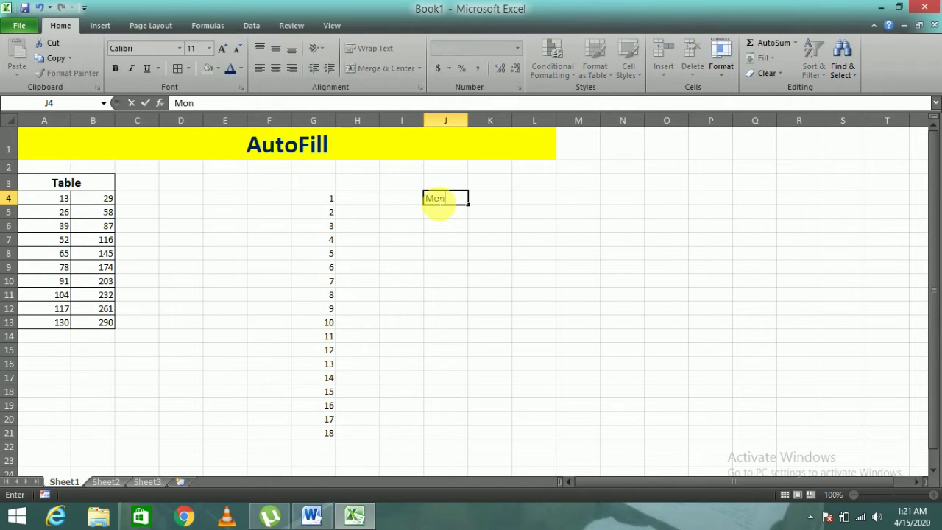
pyautogui.click(447, 240)
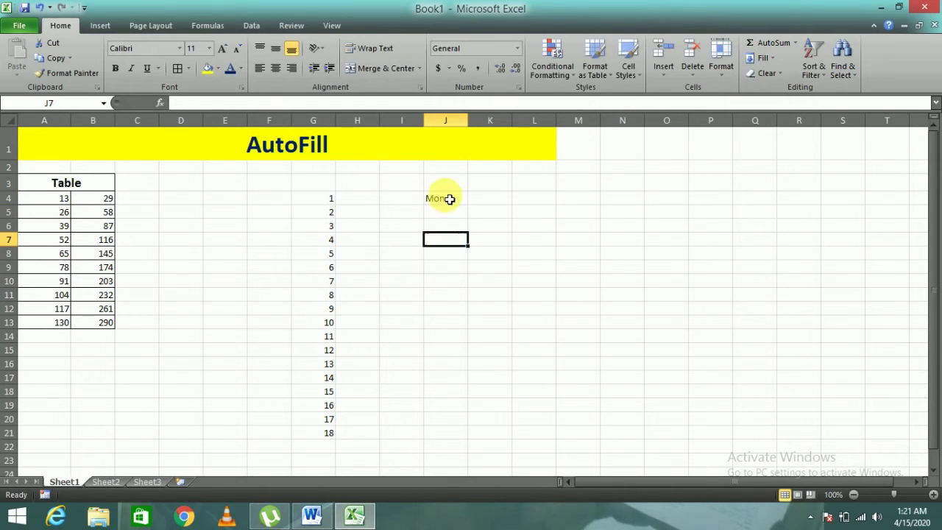
pyautogui.click(449, 197)
pyautogui.moveTo(471, 206); pyautogui.dragTo(471, 409)
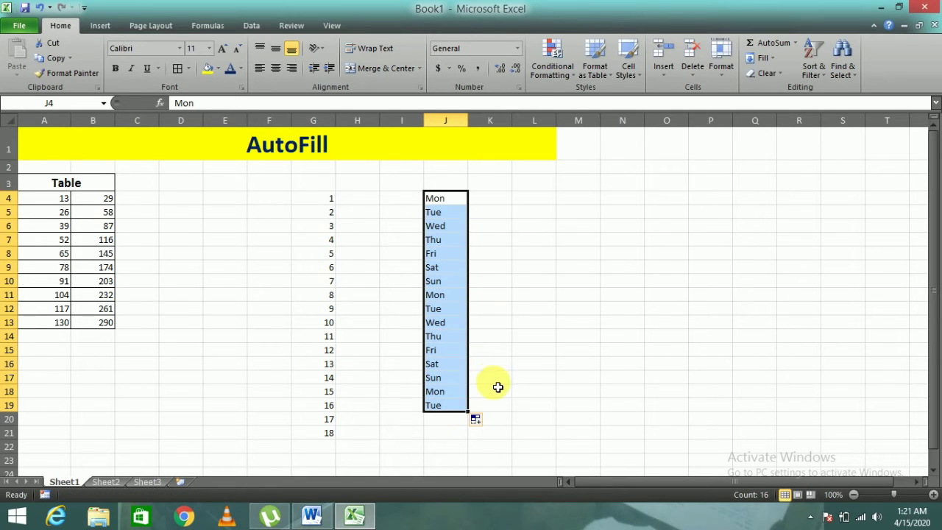
# Enter Monday in L4 and fill full weekday names down to L19.
pyautogui.click(537, 197)
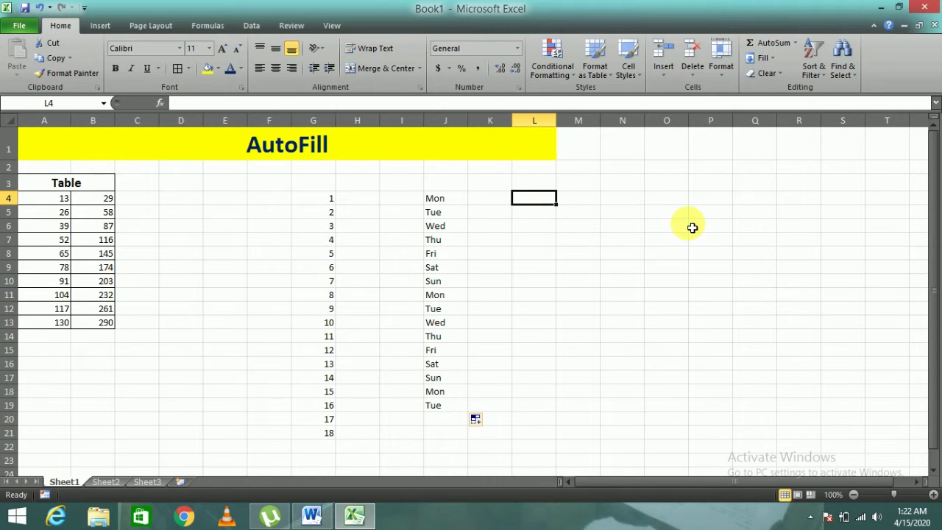
pyautogui.write('M')
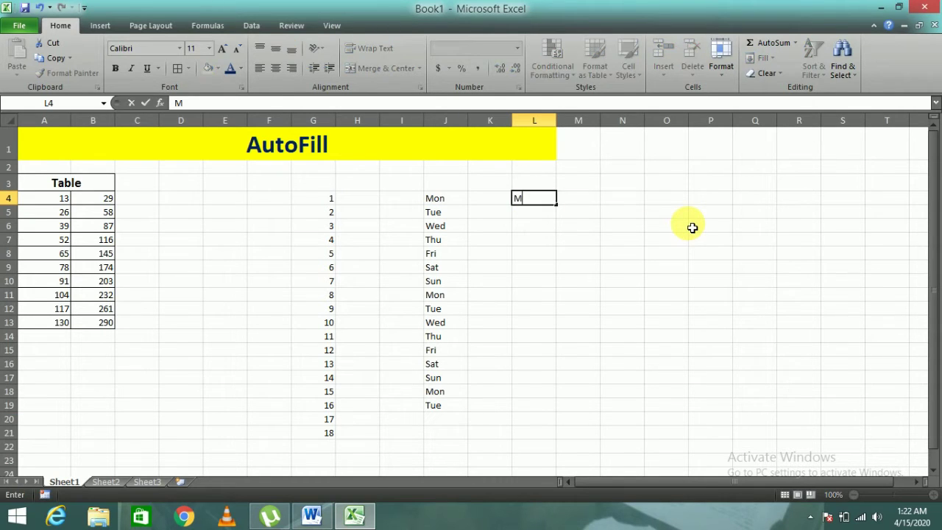
pyautogui.write('ond')
pyautogui.write('ay')
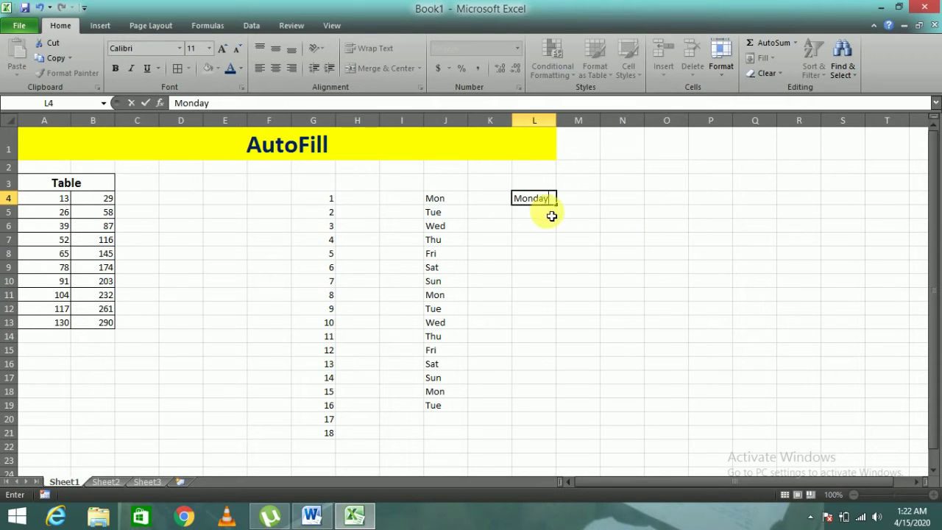
pyautogui.moveTo(557, 204); pyautogui.dragTo(552, 412)
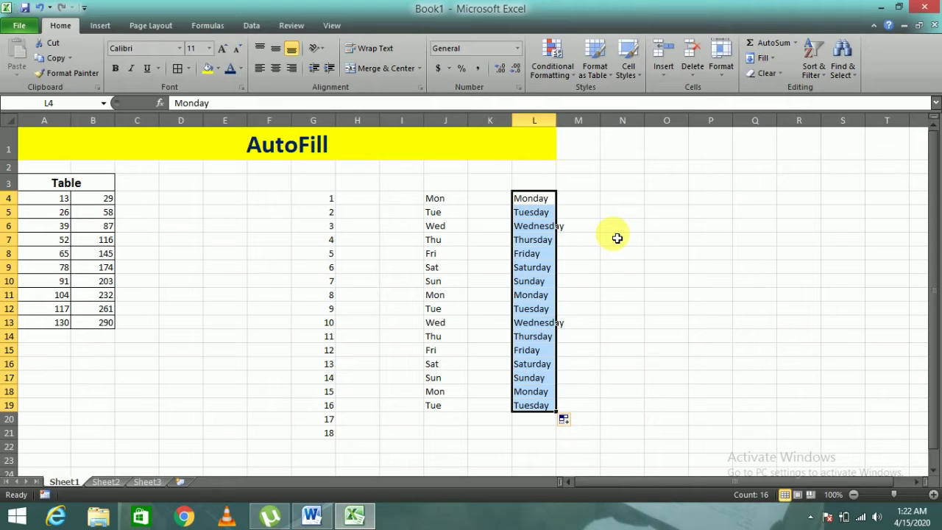
pyautogui.click(634, 200)
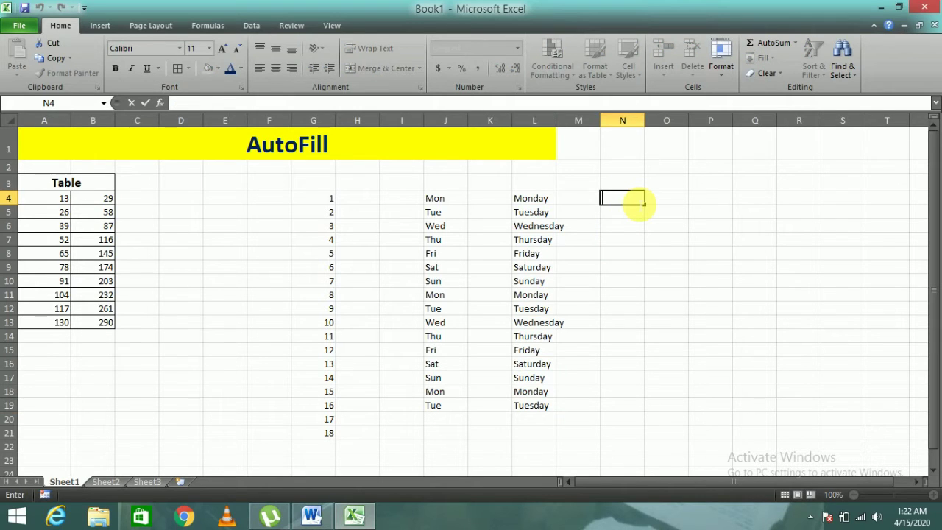
# Fill N4:N16 with Jan through Dec then Jan, and P4:P17 with January onward.
pyautogui.write('Jan')
pyautogui.moveTo(644, 205); pyautogui.dragTo(643, 363)
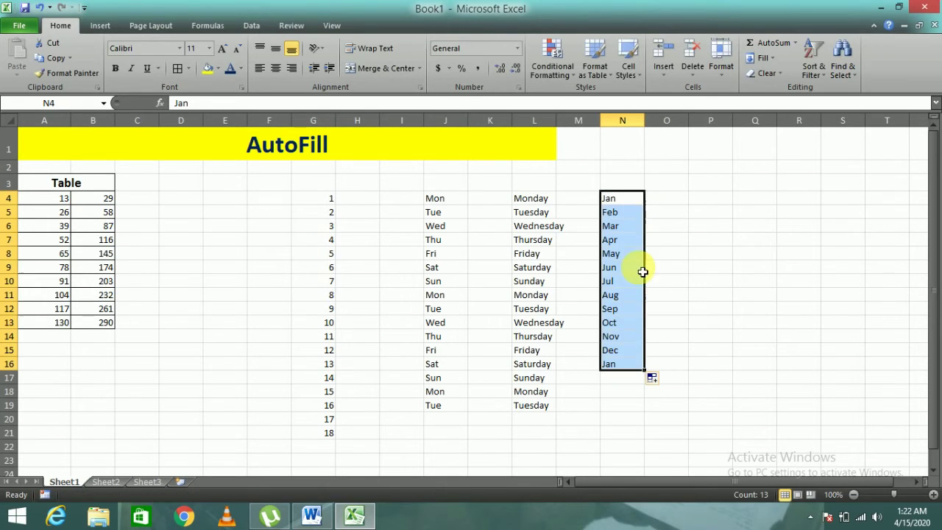
pyautogui.click(698, 197)
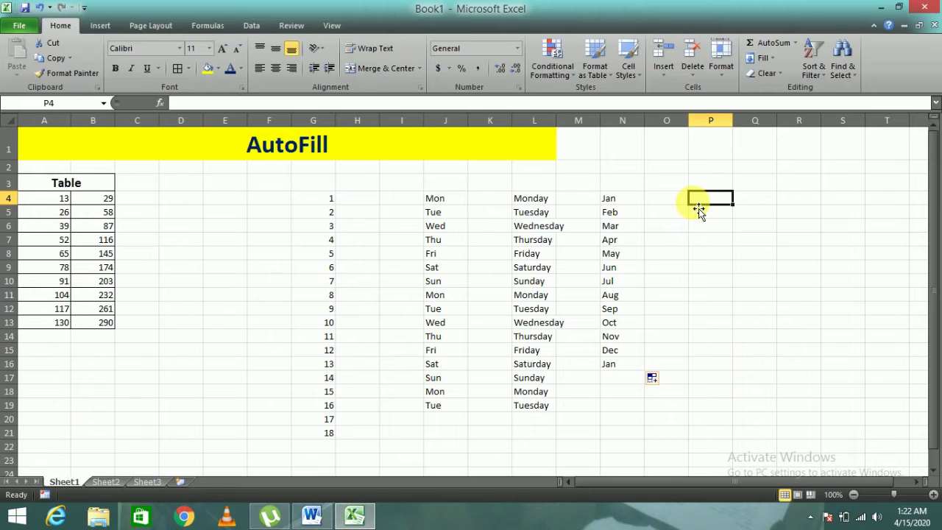
pyautogui.write('Jan')
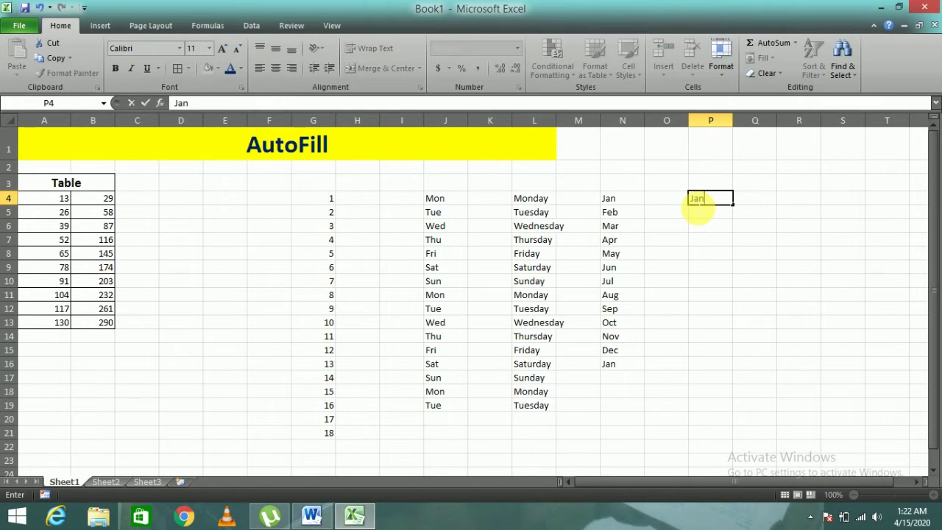
pyautogui.write('uary')
pyautogui.moveTo(733, 204); pyautogui.dragTo(749, 381)
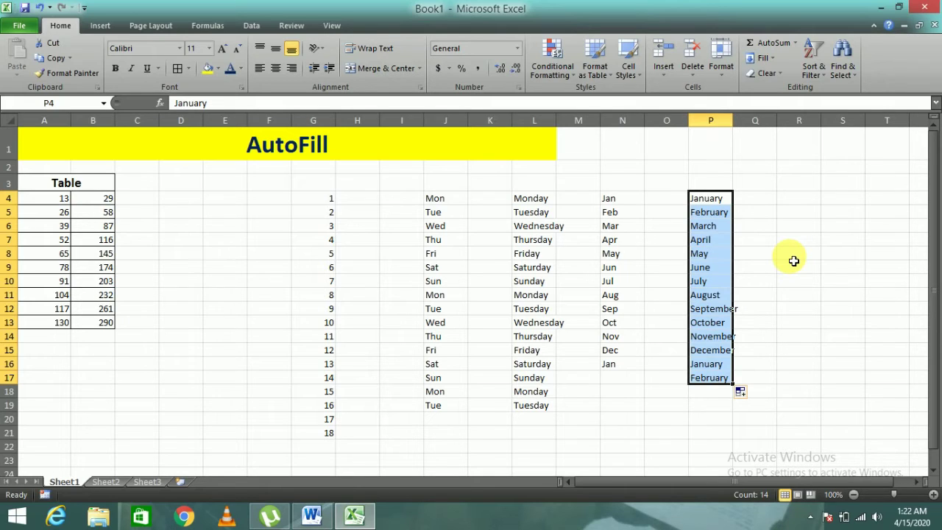
# Enter Product 1 in R4, fill to Product 18 in R21, and widen column R.
pyautogui.press('Right')
pyautogui.press('Right')
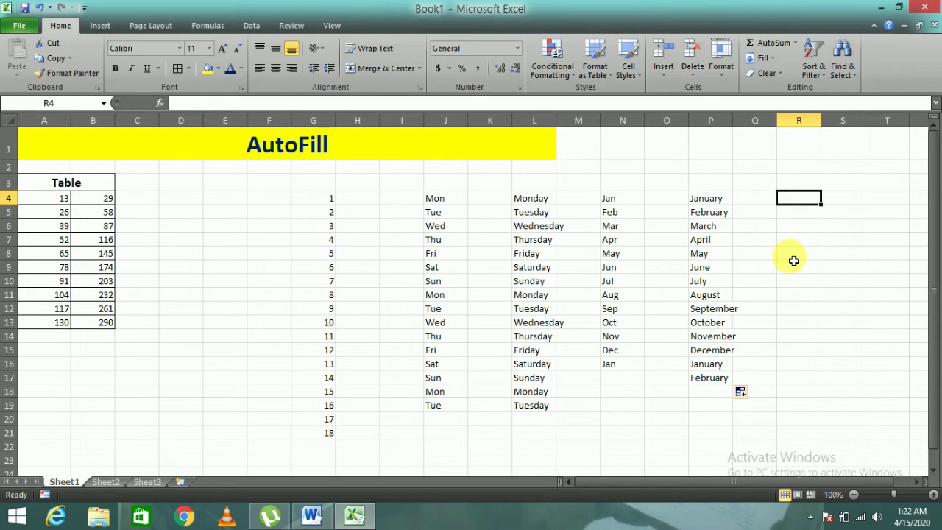
pyautogui.write('P')
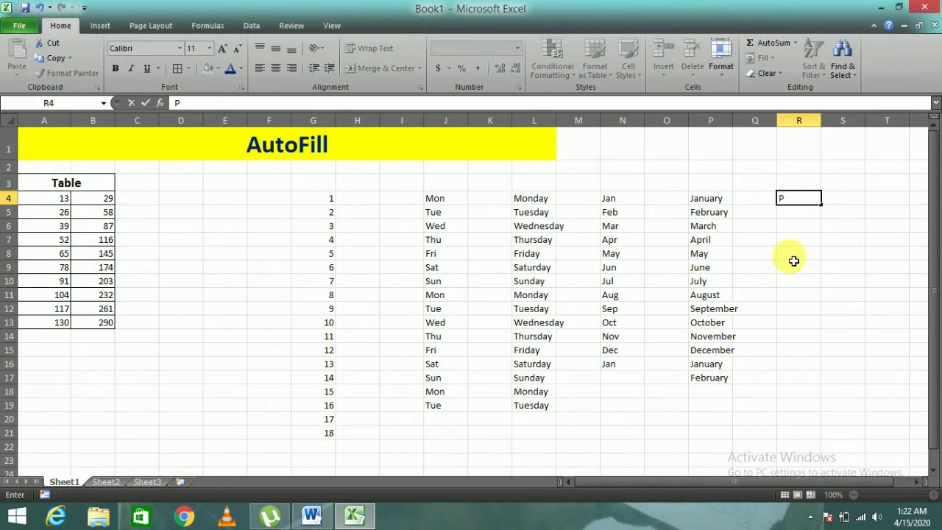
pyautogui.write('r')
pyautogui.write('oduc')
pyautogui.write('t ')
pyautogui.write('1')
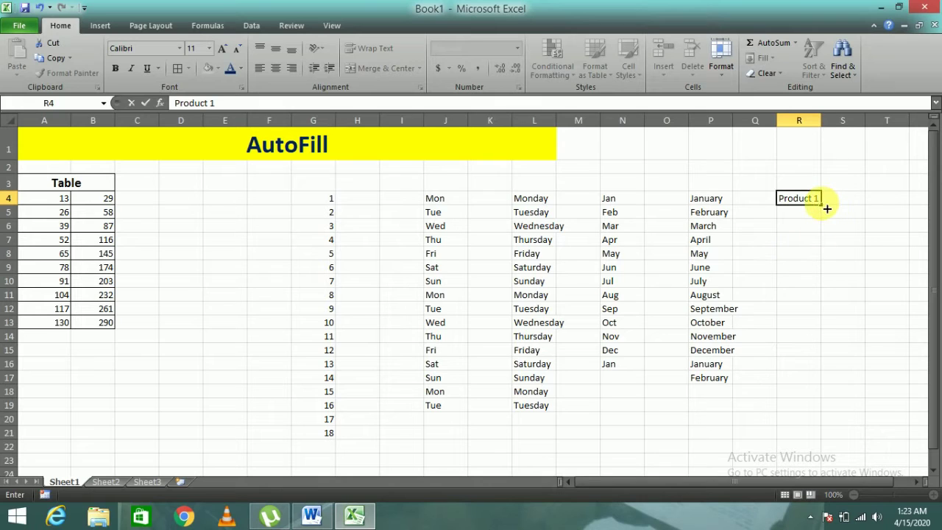
pyautogui.moveTo(820, 203); pyautogui.dragTo(819, 434)
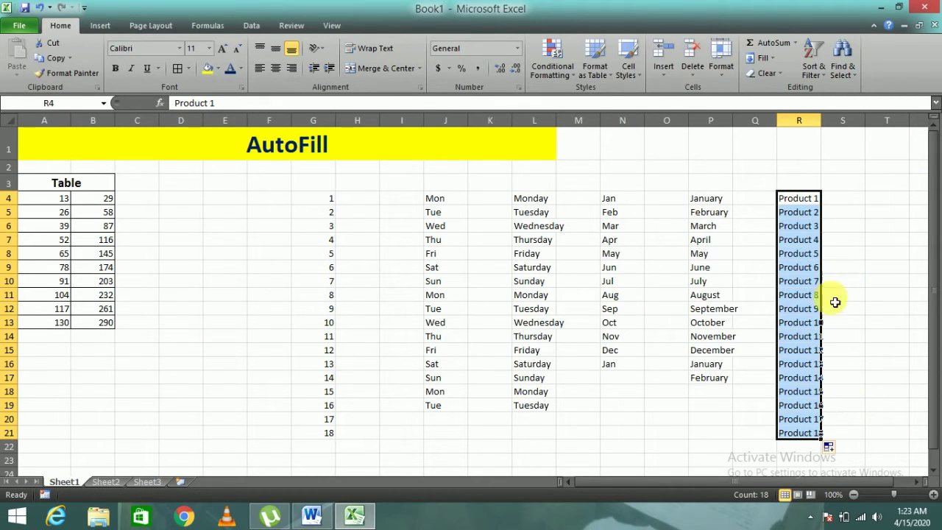
pyautogui.doubleClick(826, 124)
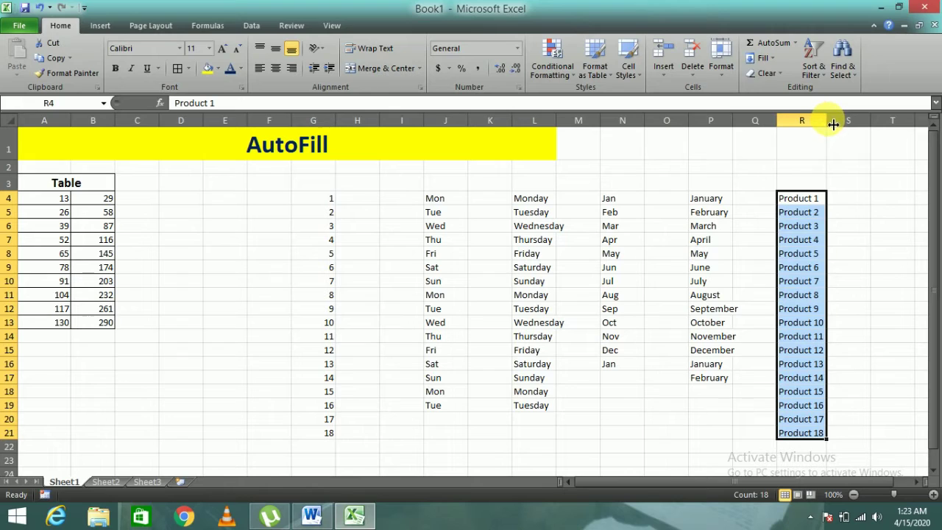
pyautogui.moveTo(832, 123); pyautogui.dragTo(848, 133)
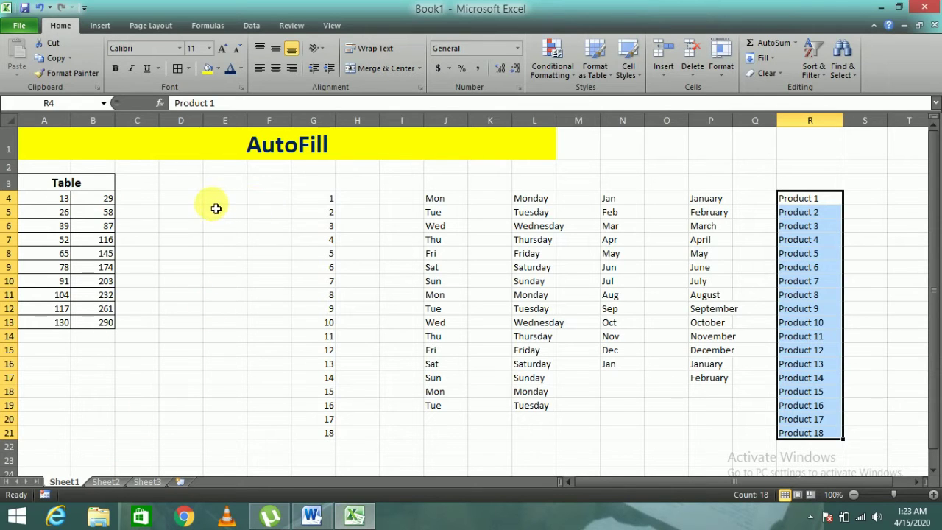
# Delete the contents of F3:S23, removing all the demo series.
pyautogui.moveTo(286, 190); pyautogui.dragTo(849, 425)
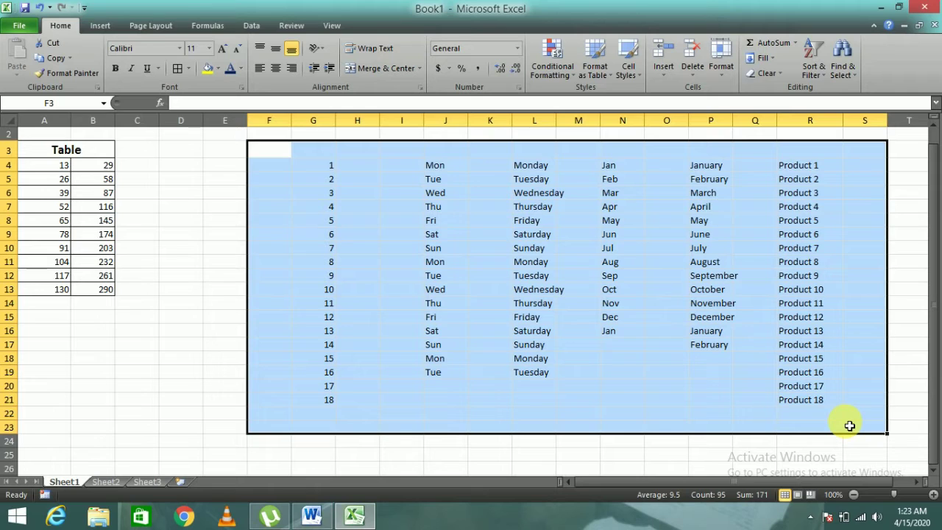
pyautogui.press('Delete')
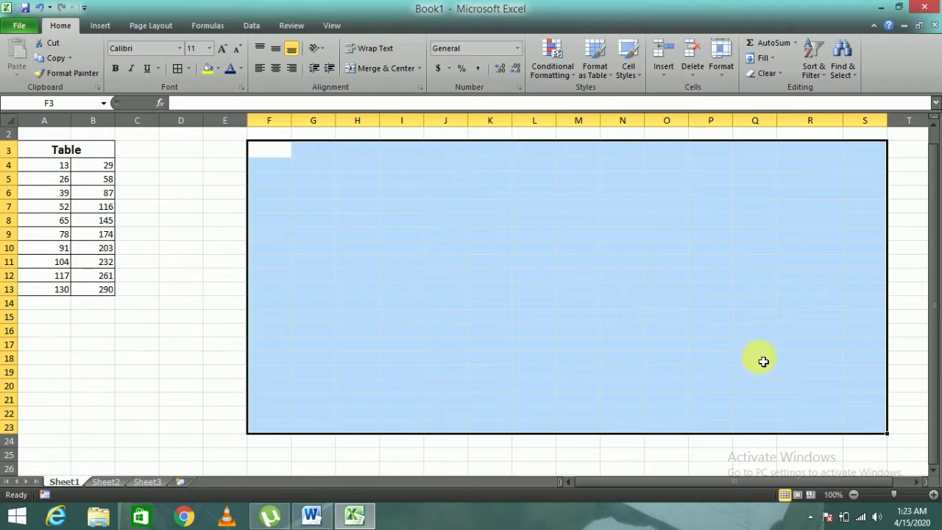
pyautogui.click(213, 193)
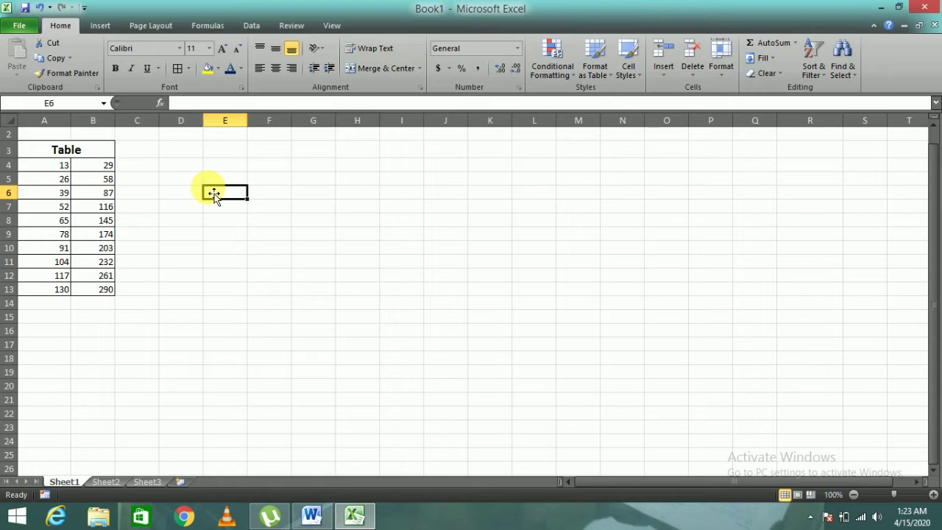
# Enter 4/15/2020 in E6, widen column E, and fill daily dates down to 5/3/2020 in E24.
pyautogui.write('0')
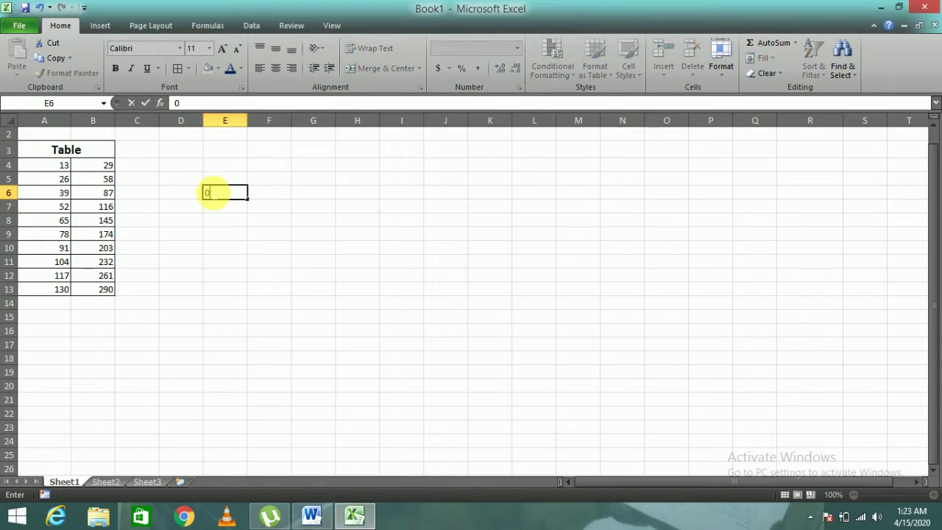
pyautogui.write('4')
pyautogui.write('/')
pyautogui.write('1')
pyautogui.write('5')
pyautogui.write('/2')
pyautogui.write('020')
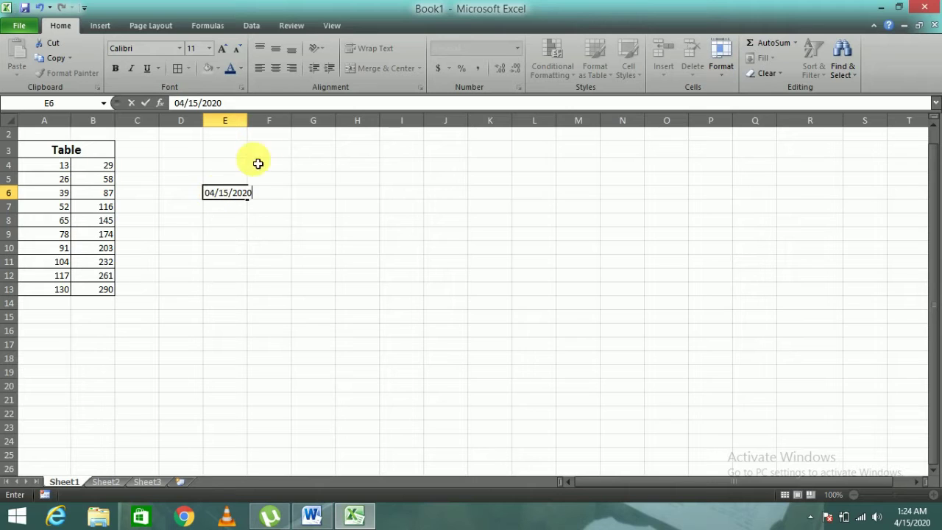
pyautogui.click(245, 121)
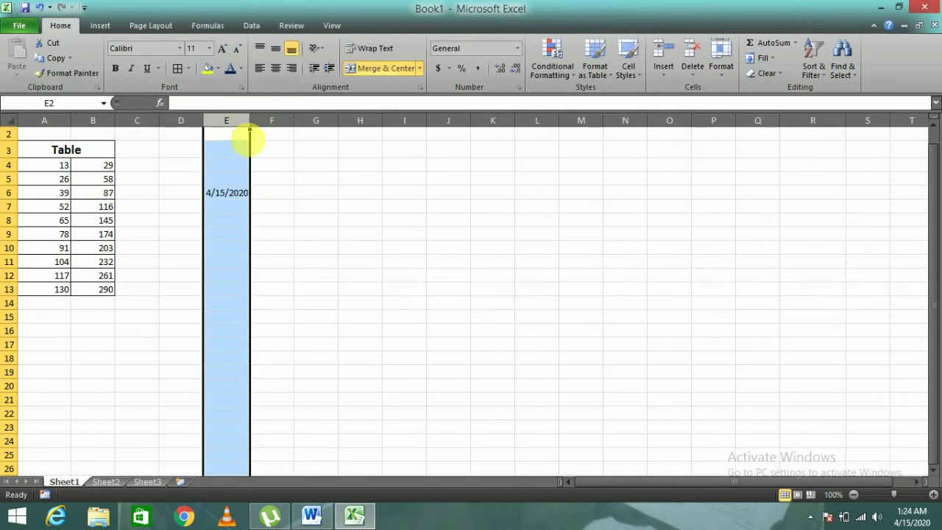
pyautogui.moveTo(252, 132); pyautogui.dragTo(262, 140)
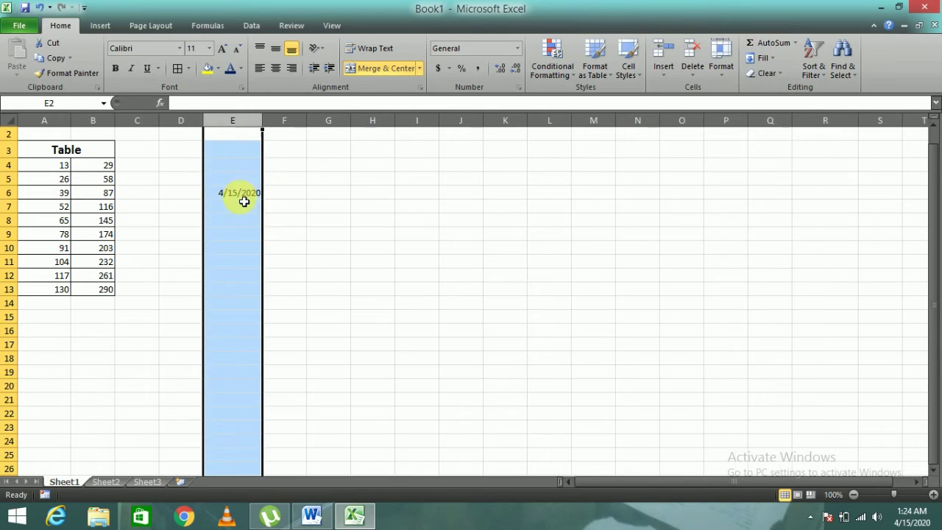
pyautogui.click(242, 193)
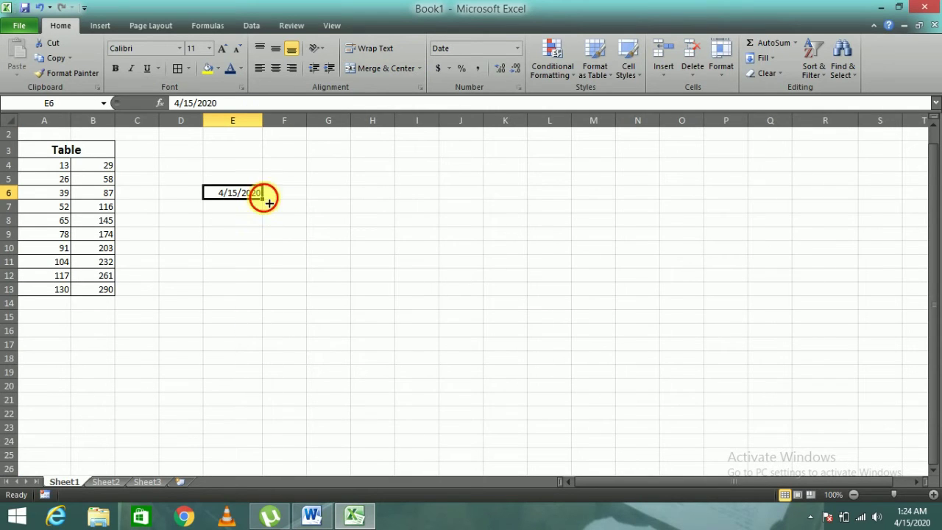
pyautogui.moveTo(262, 199); pyautogui.dragTo(260, 403)
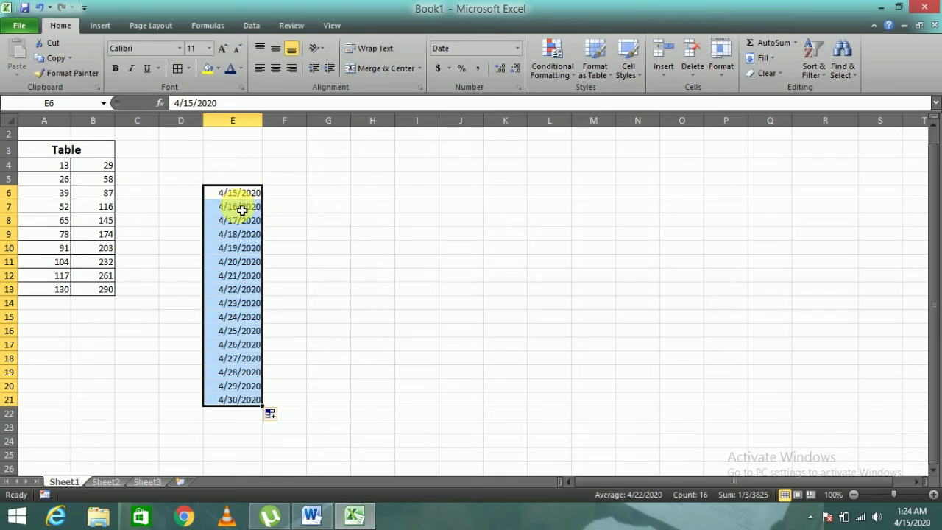
pyautogui.moveTo(261, 405); pyautogui.dragTo(266, 471)
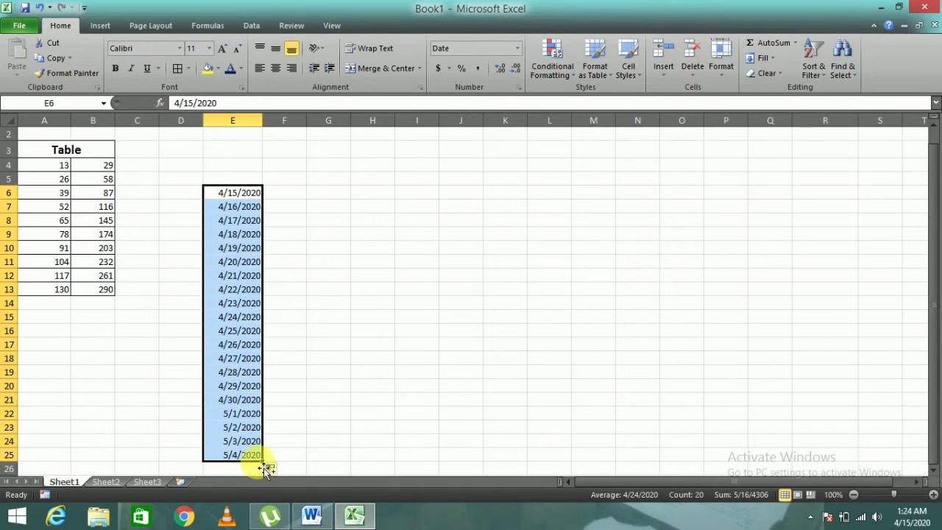
pyautogui.moveTo(266, 466); pyautogui.dragTo(265, 456)
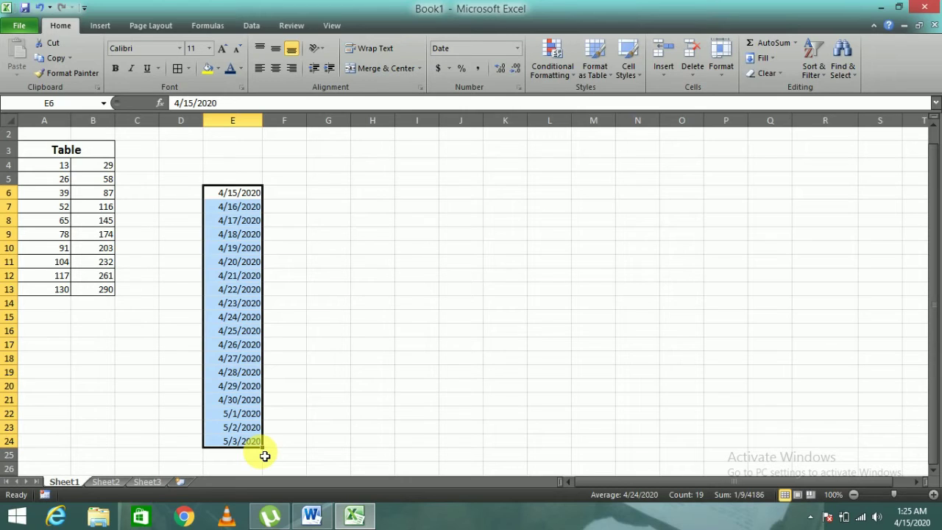
# Enter 04/15/2020 in G6 and extend the date into G7.
pyautogui.click(340, 193)
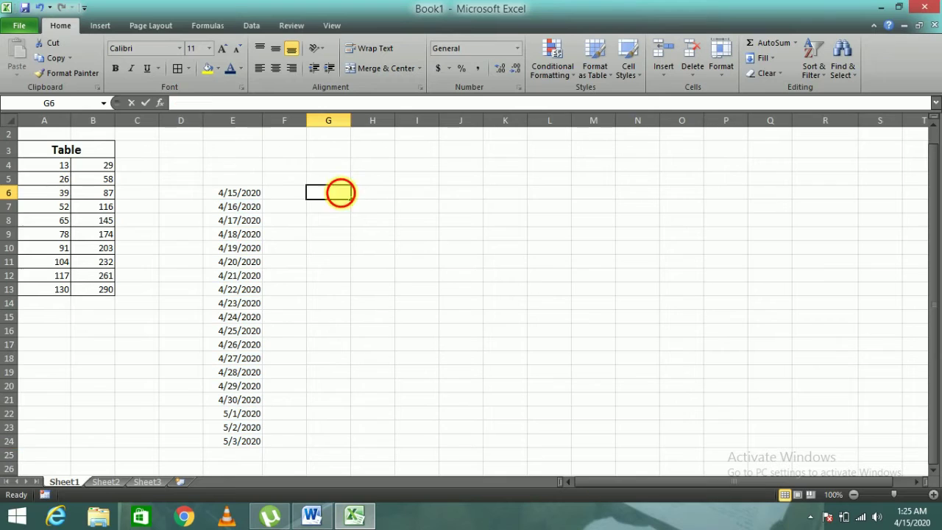
pyautogui.write('0')
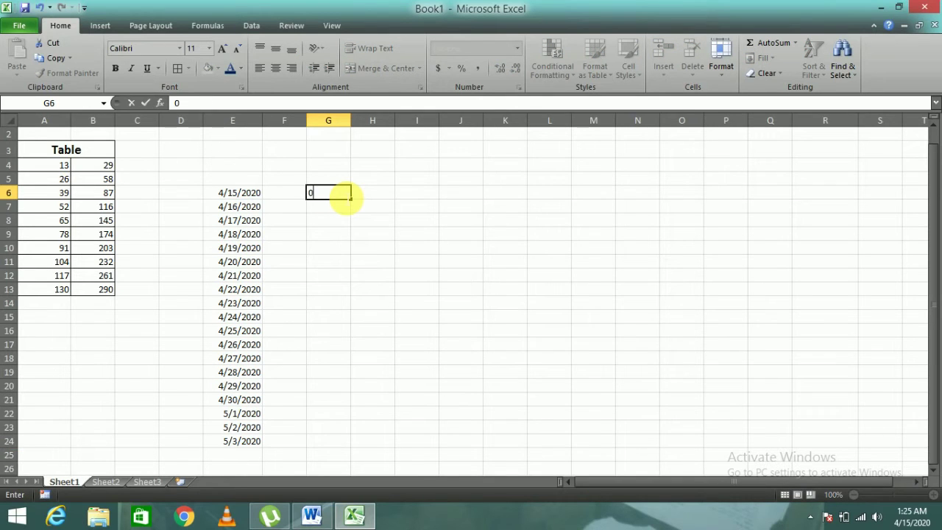
pyautogui.write('4')
pyautogui.write('/1')
pyautogui.write('5/20')
pyautogui.write('20')
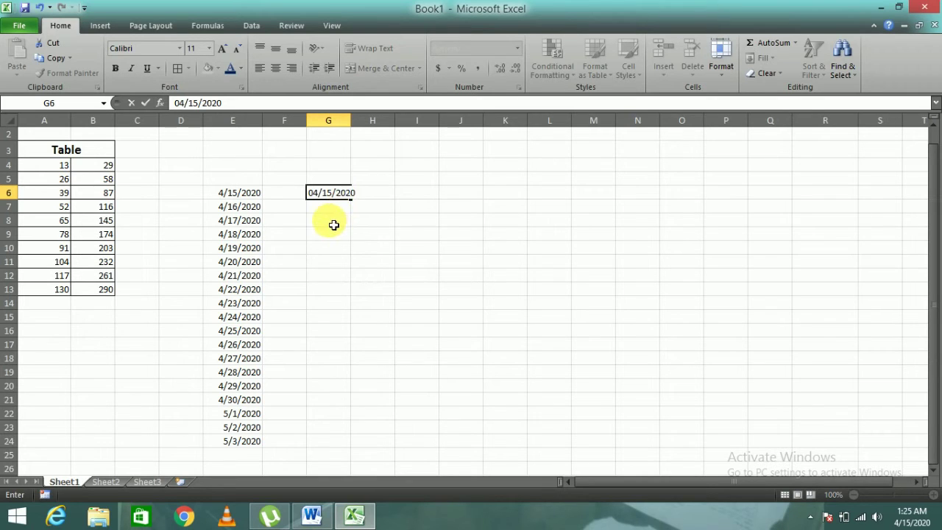
pyautogui.click(332, 220)
pyautogui.click(332, 195)
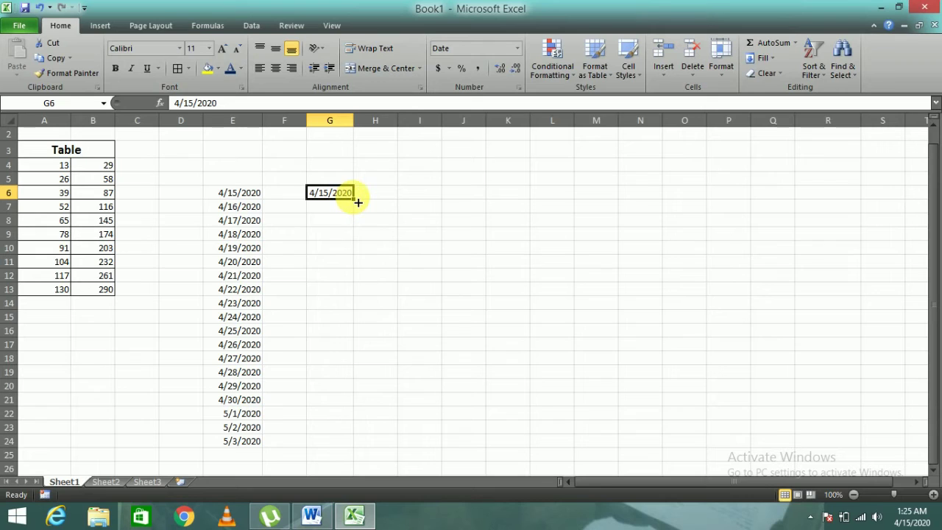
pyautogui.moveTo(351, 206); pyautogui.dragTo(359, 215)
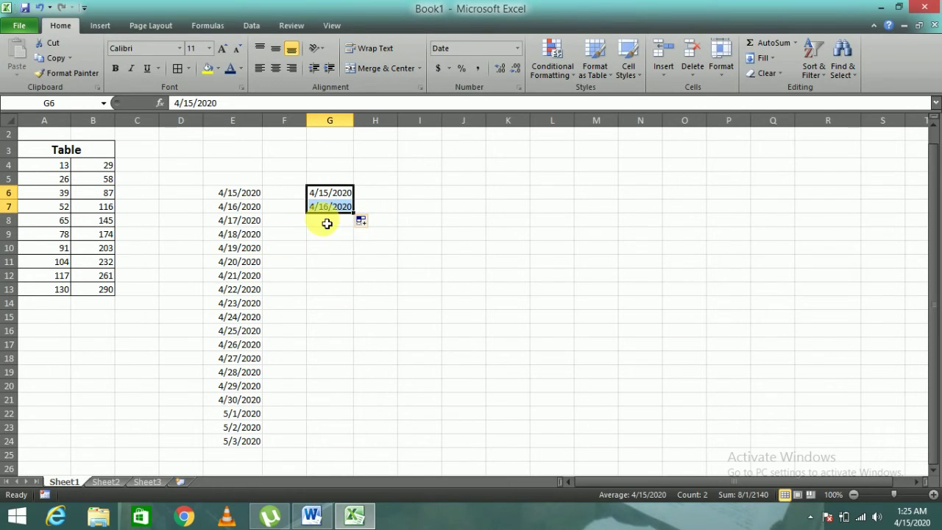
# Switch the fill to Fill Months, extend to 6/15/2021 in G20, and autofit column G.
pyautogui.click(372, 221)
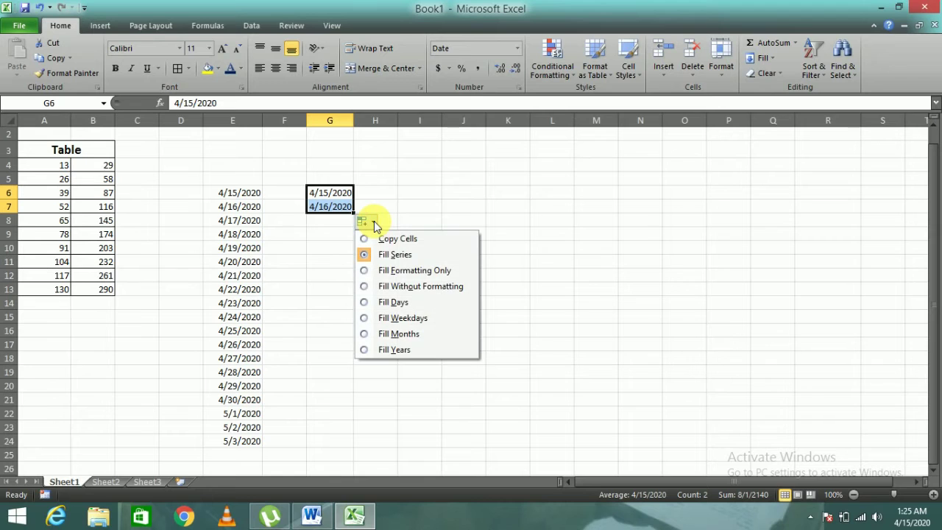
pyautogui.click(370, 333)
pyautogui.moveTo(354, 212); pyautogui.dragTo(335, 386)
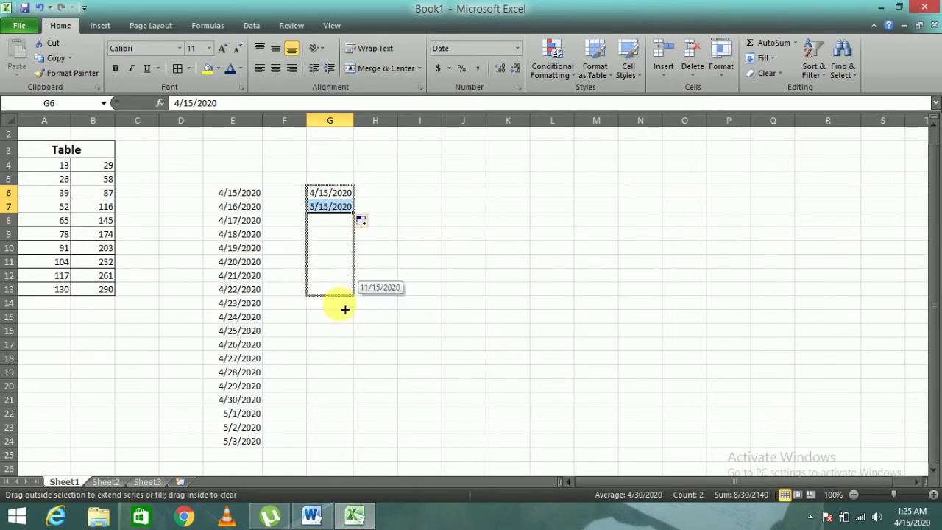
pyautogui.doubleClick(356, 127)
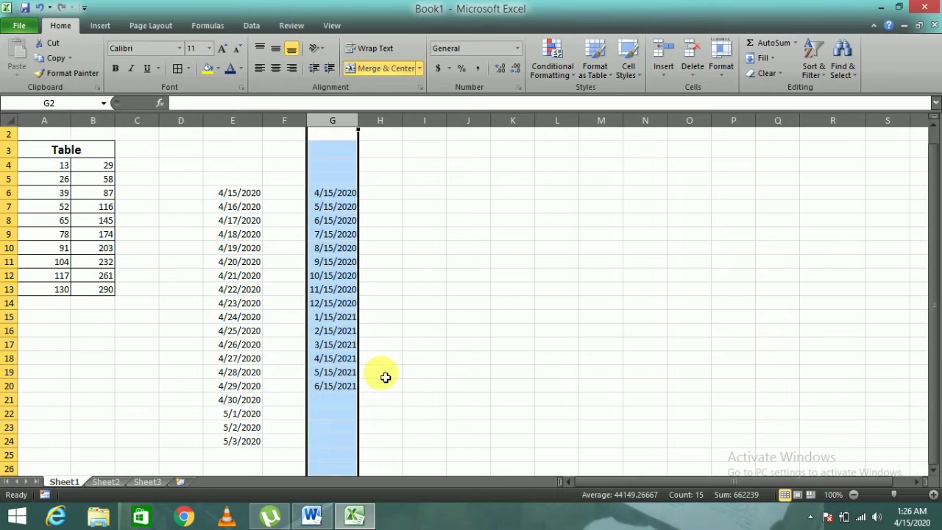
pyautogui.click(417, 319)
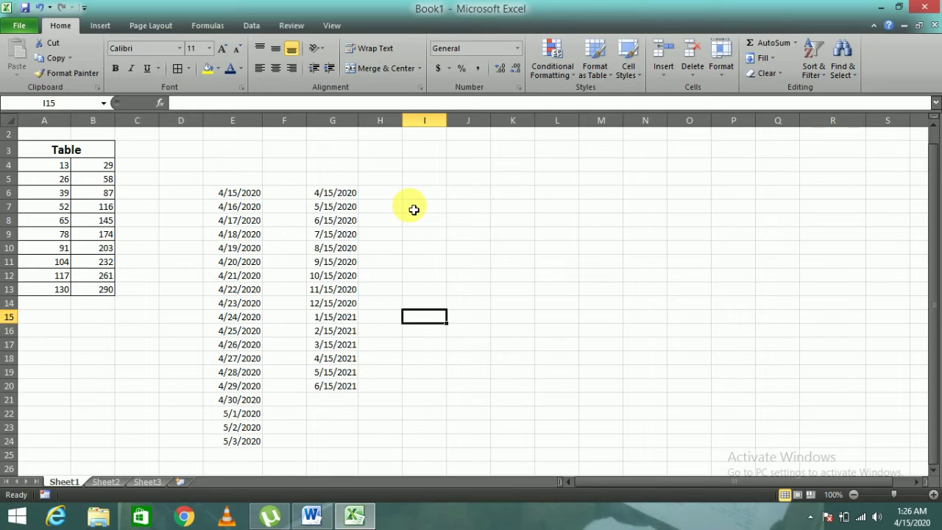
# Enter 6:00 AM in I6 and fill hourly times down to 10:00 PM in I22.
pyautogui.click(434, 193)
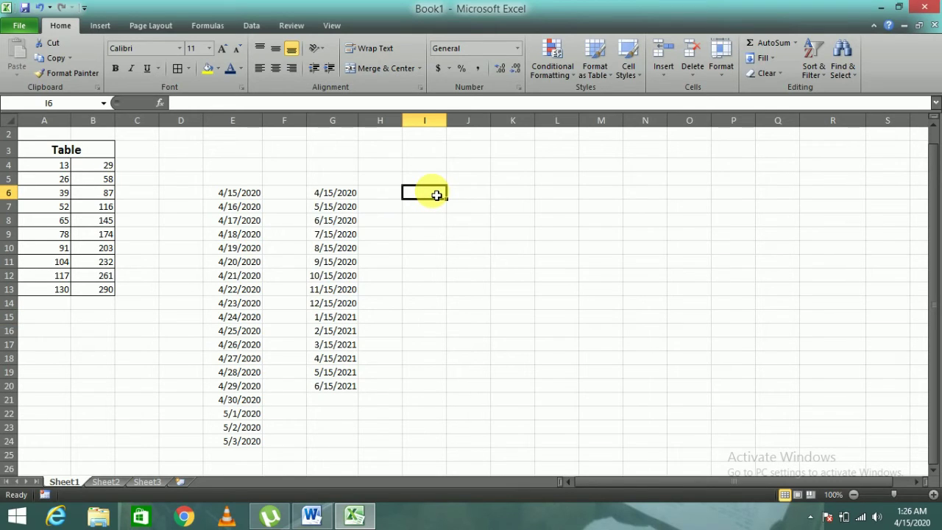
pyautogui.write('6')
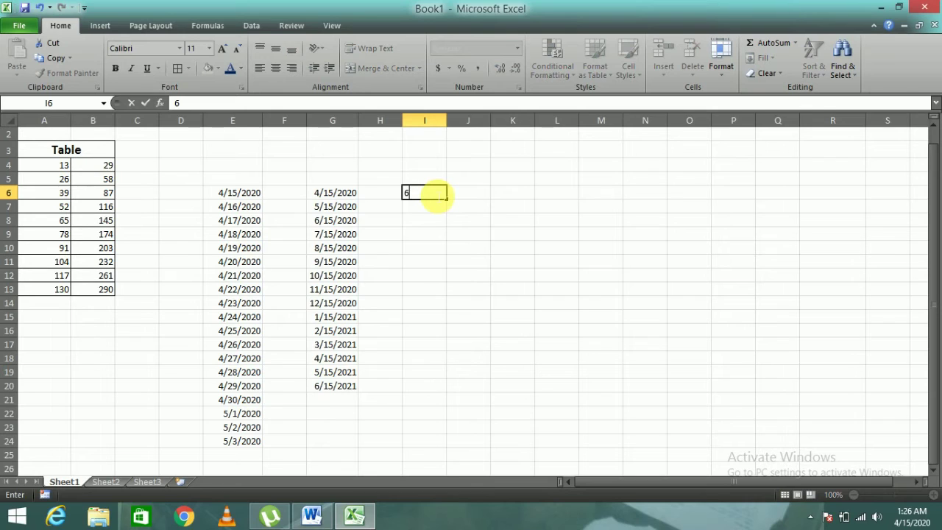
pyautogui.write(':00')
pyautogui.write(' A')
pyautogui.write('M')
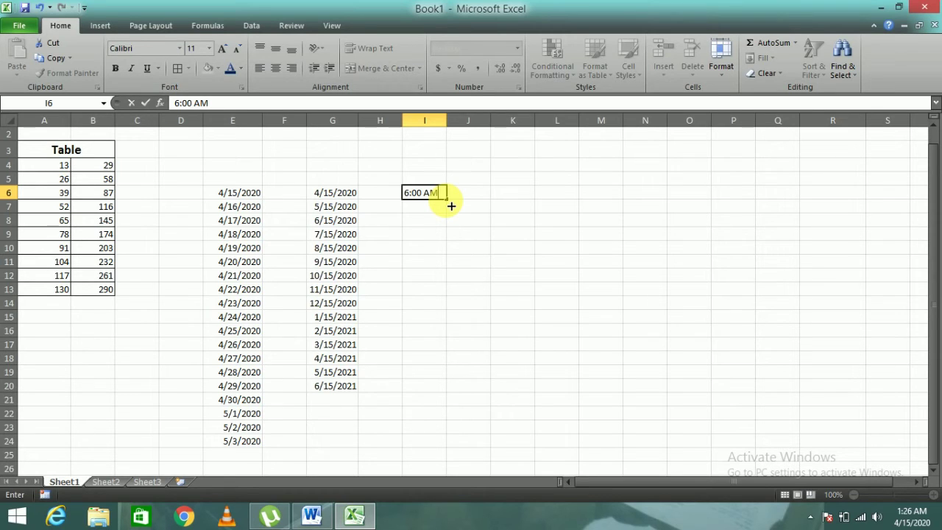
pyautogui.moveTo(450, 207); pyautogui.dragTo(458, 266)
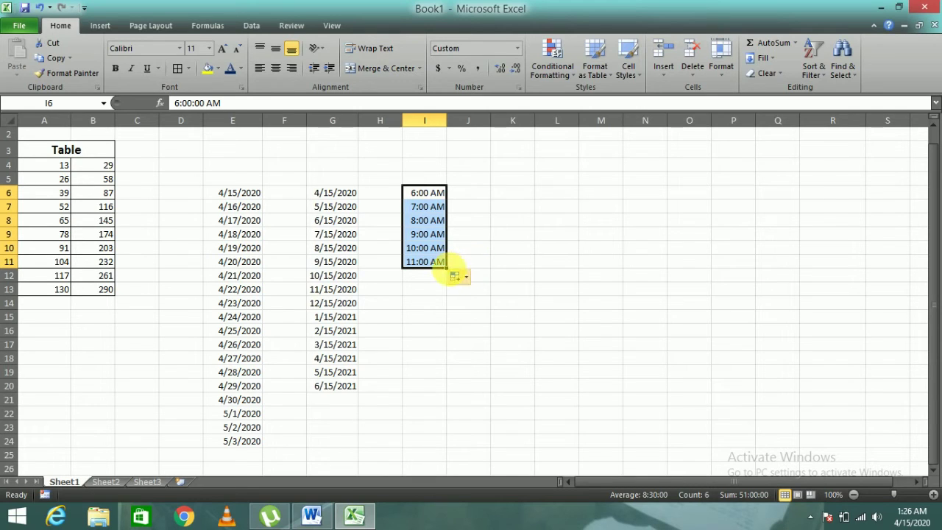
pyautogui.moveTo(452, 273); pyautogui.dragTo(454, 307)
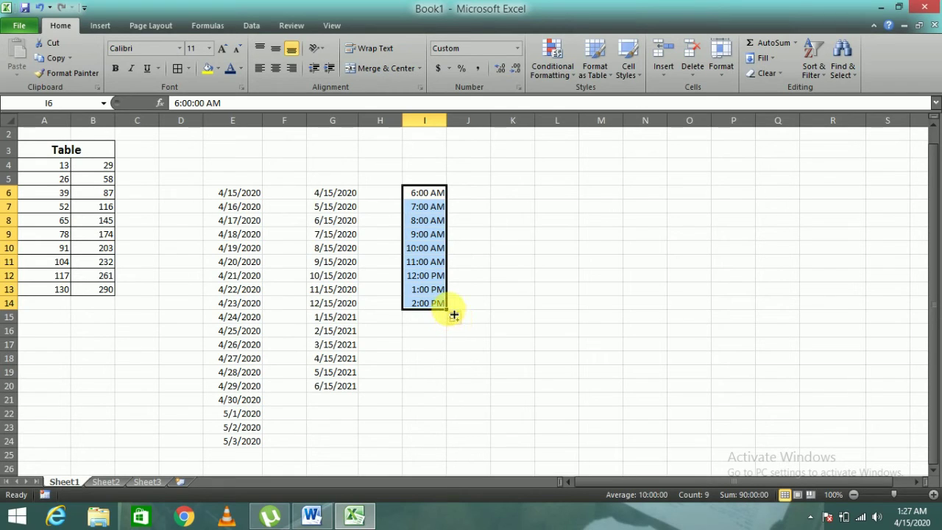
pyautogui.moveTo(453, 315); pyautogui.dragTo(451, 430)
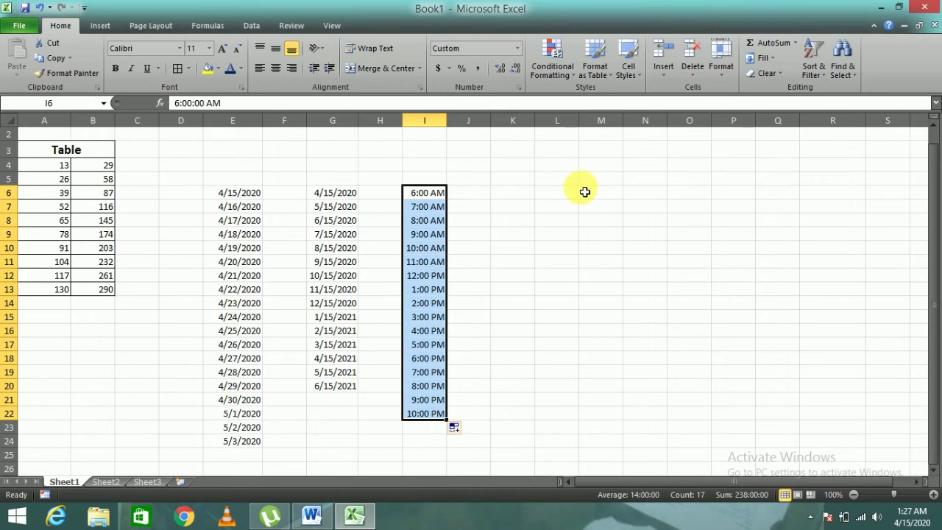
# Enter the starting values 0 in L6 and 1 in L7.
pyautogui.click(559, 196)
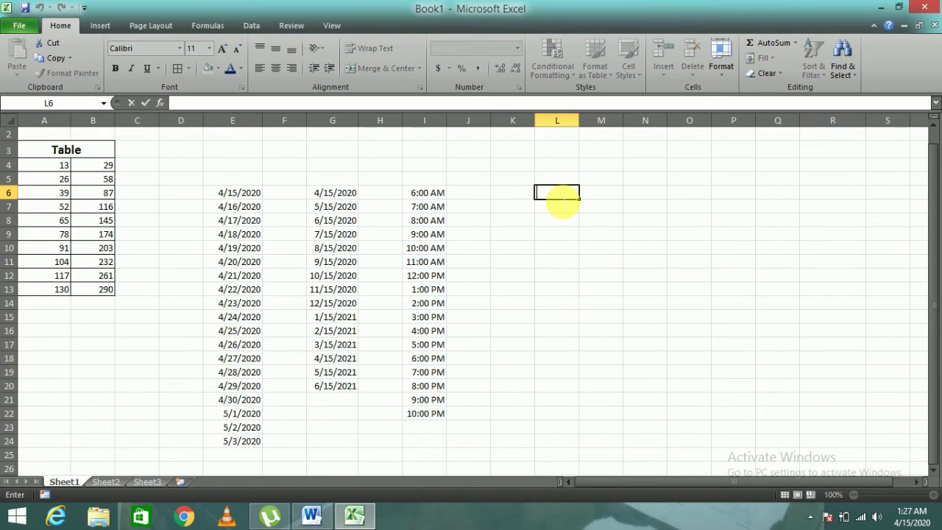
pyautogui.write('0')
pyautogui.press('Return')
pyautogui.write('1')
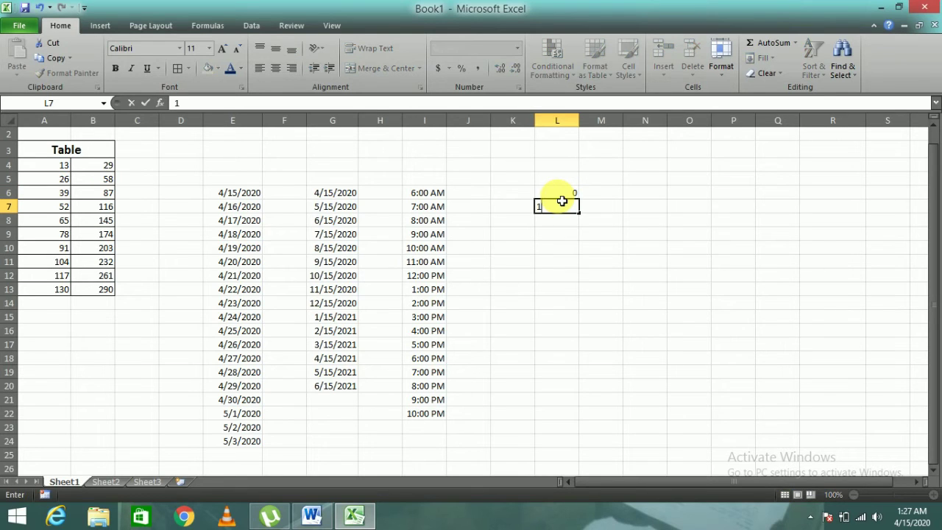
pyautogui.press('Return')
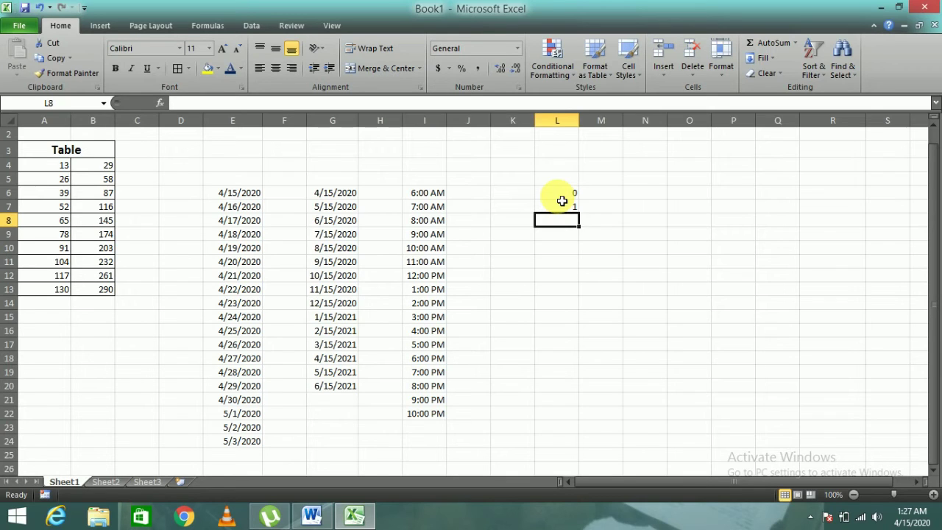
# Add the heading 'Fibonacci Sequence' in L5 and autofit column L to fit it.
pyautogui.click(567, 183)
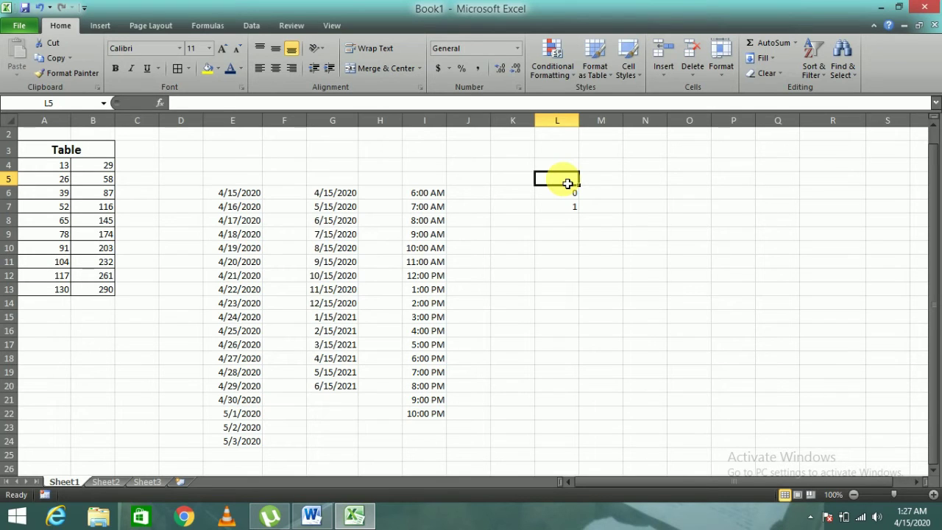
pyautogui.write('F')
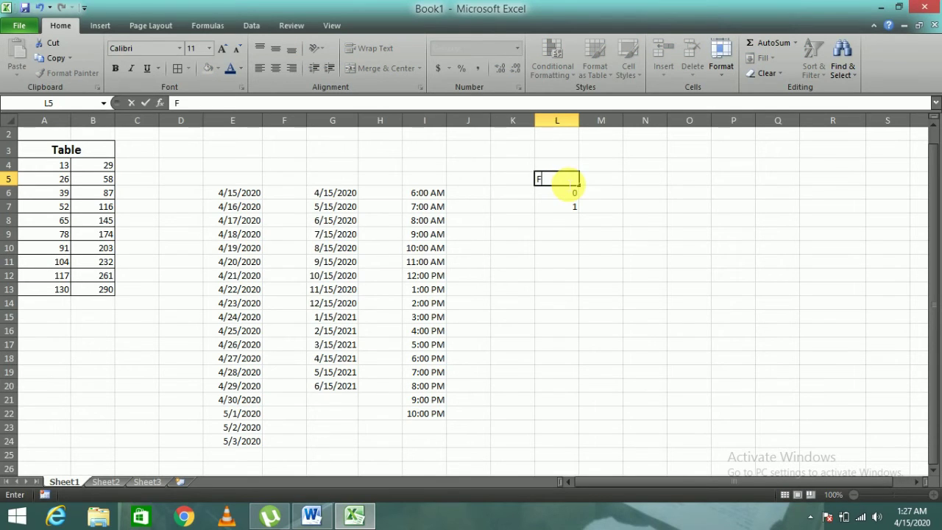
pyautogui.write('ibo')
pyautogui.write('n')
pyautogui.write('acci')
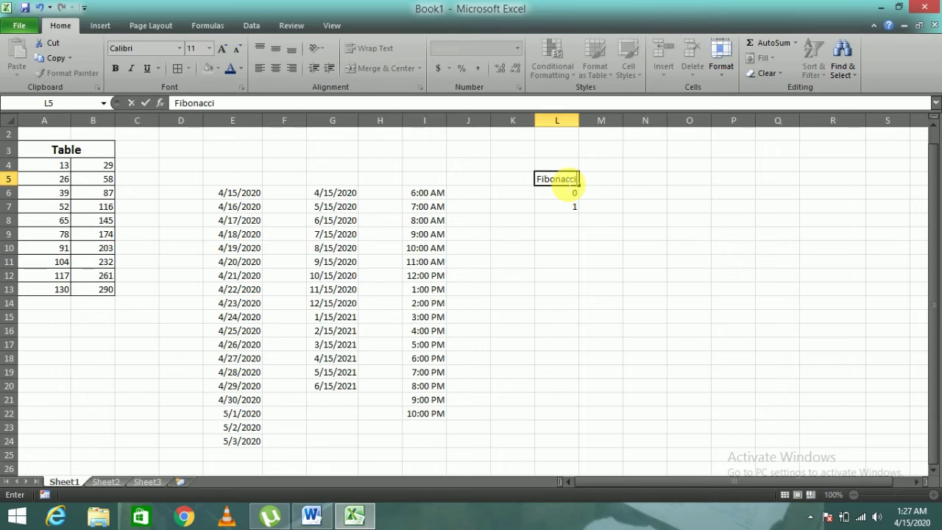
pyautogui.write(' S')
pyautogui.write('eq')
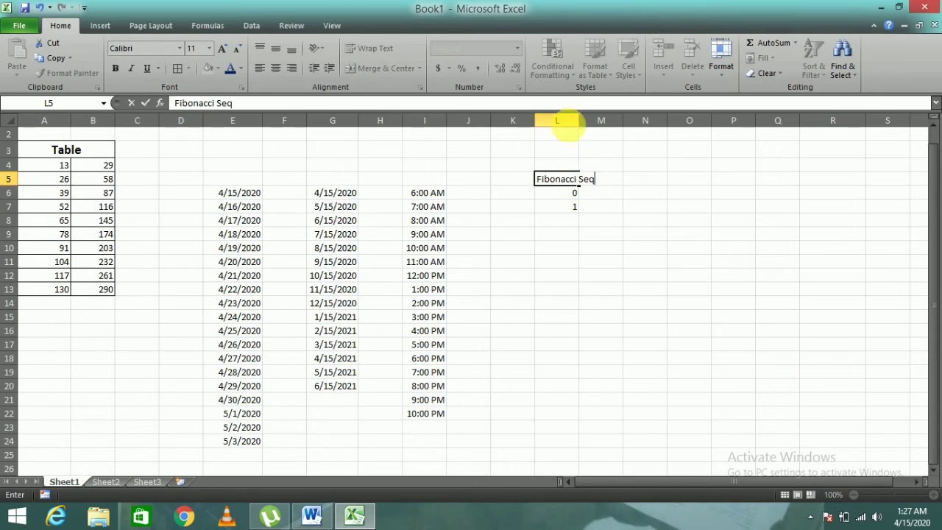
pyautogui.write('uenc')
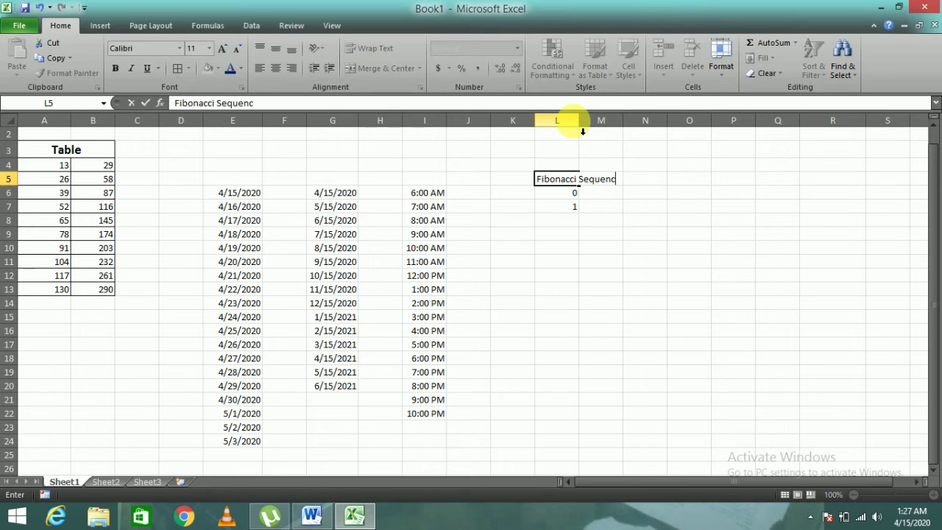
pyautogui.write('e')
pyautogui.click(586, 179)
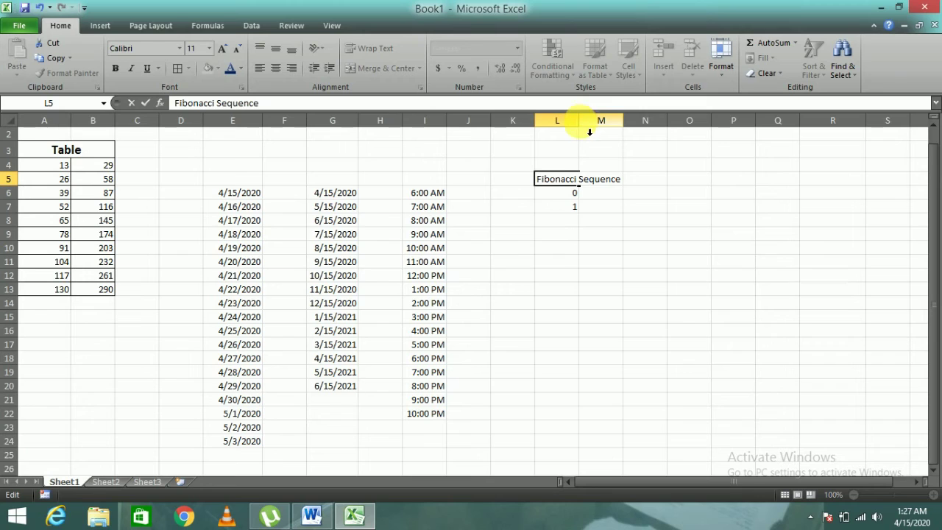
pyautogui.click(557, 149)
pyautogui.doubleClick(580, 121)
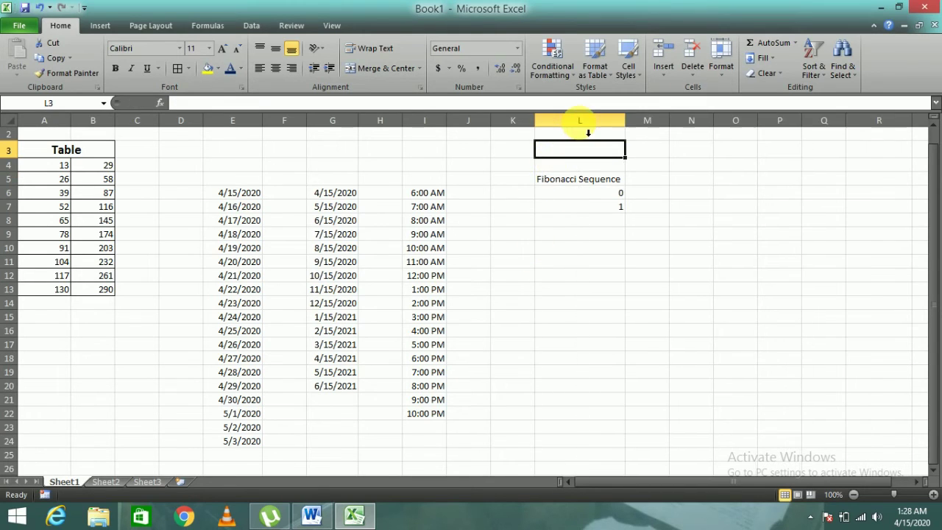
pyautogui.moveTo(609, 195); pyautogui.dragTo(614, 208)
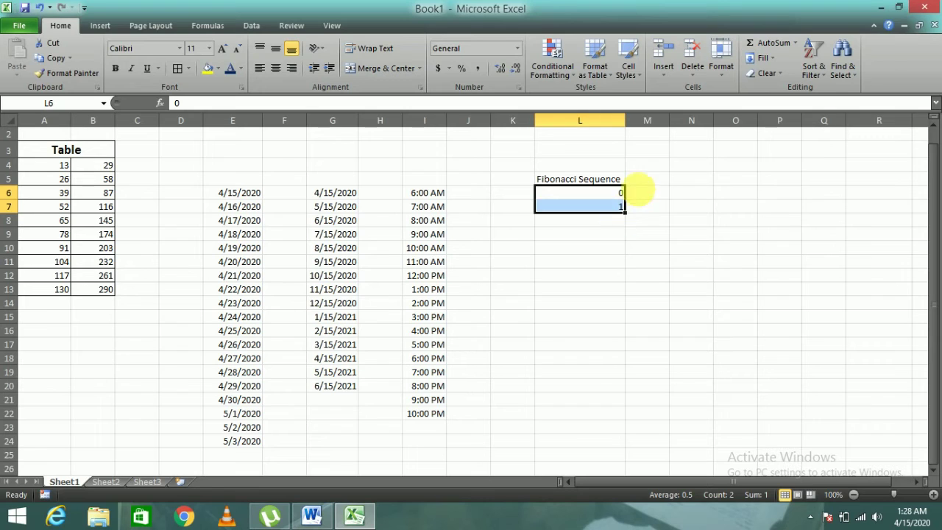
# Enter the formula =L6+L7 in L8 so it shows 1.
pyautogui.click(600, 222)
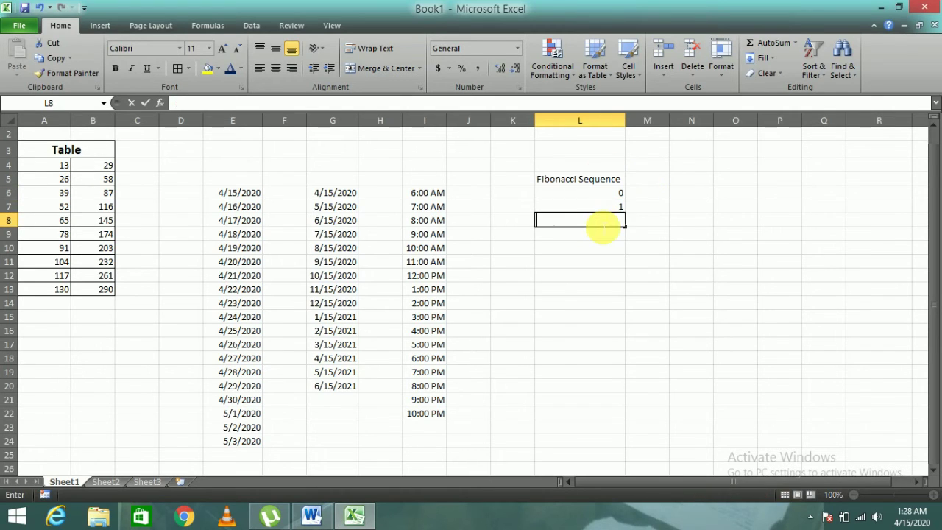
pyautogui.write('=')
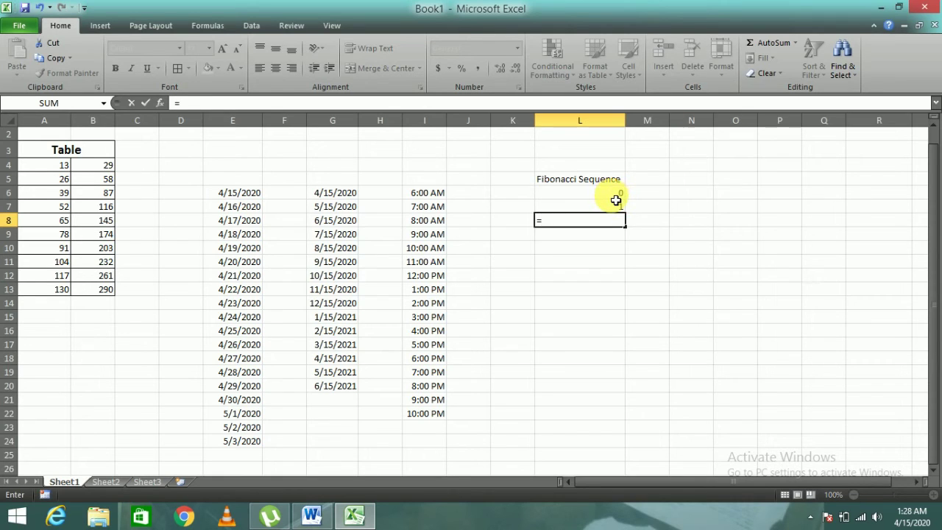
pyautogui.click(615, 194)
pyautogui.write('+')
pyautogui.click(615, 209)
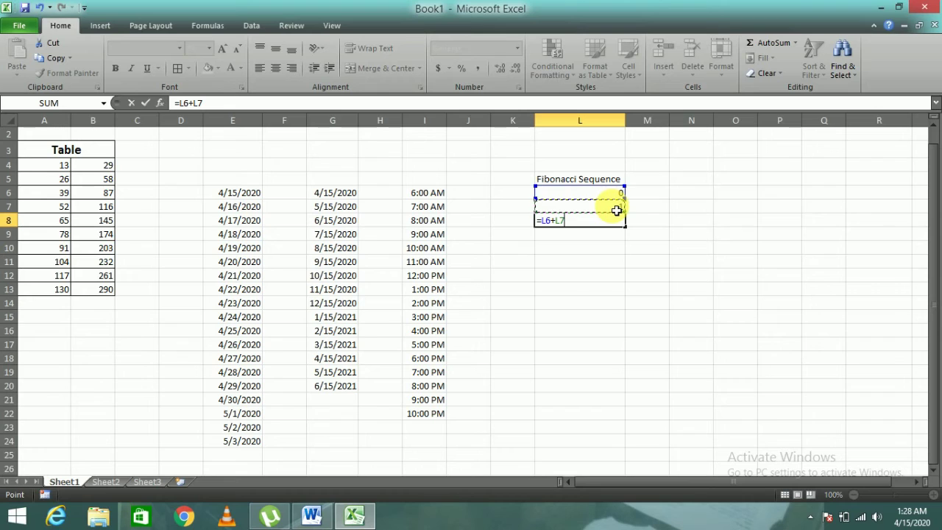
pyautogui.press('Return')
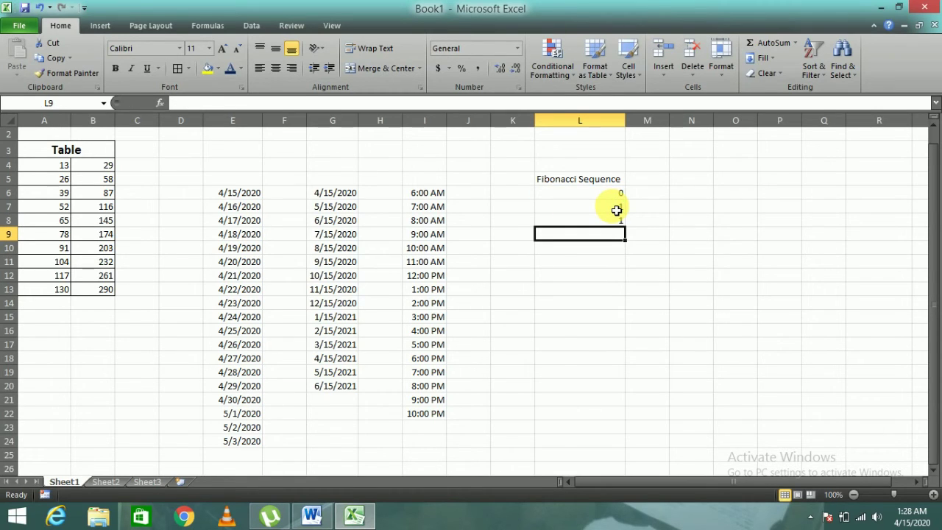
# Fill the L8 sum formula down to L22, ending at 987, and widen column O.
pyautogui.click(620, 221)
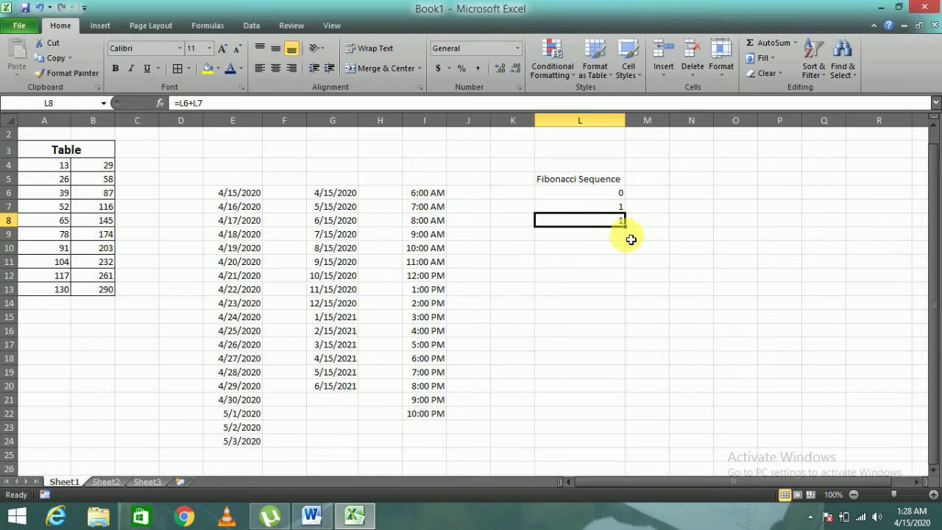
pyautogui.moveTo(631, 233); pyautogui.dragTo(631, 246)
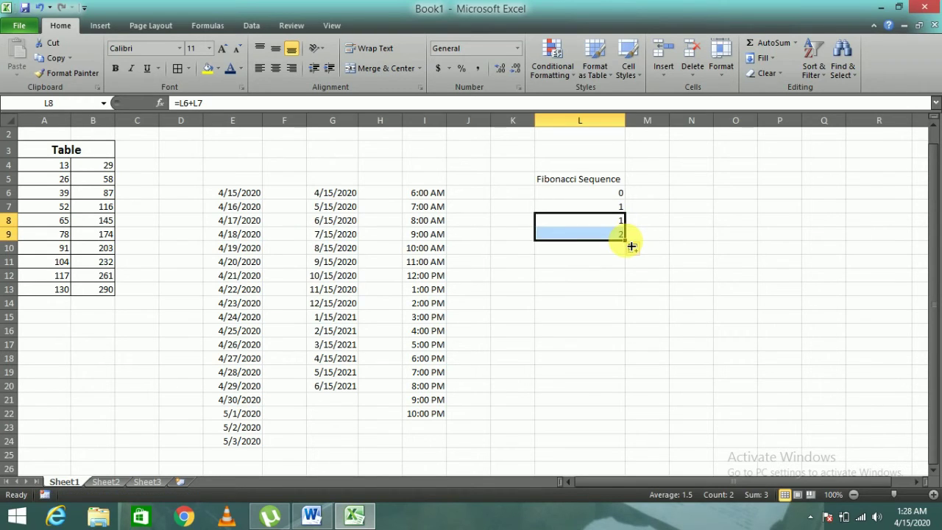
pyautogui.moveTo(631, 246)
pyautogui.mouseDown()
pyautogui.moveTo(623, 257)
pyautogui.moveTo(632, 272)
pyautogui.moveTo(632, 418)
pyautogui.mouseUp()
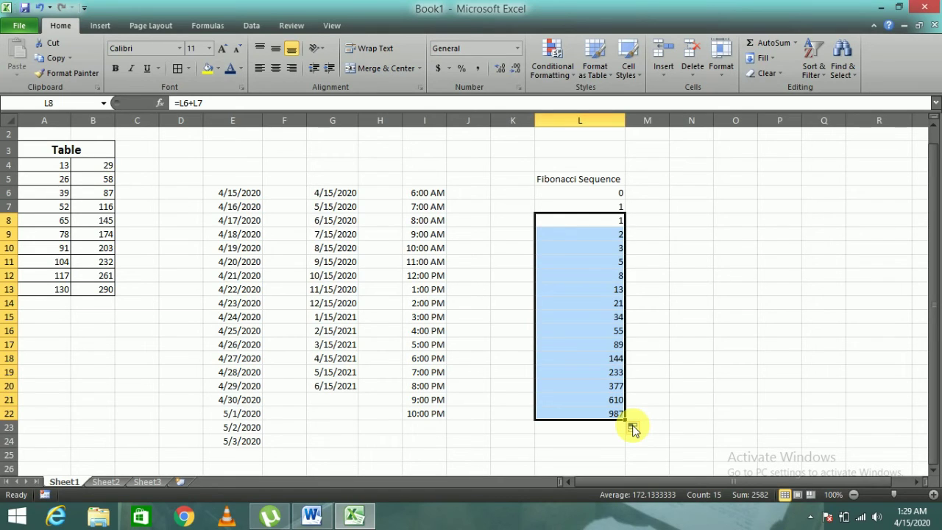
pyautogui.click(745, 206)
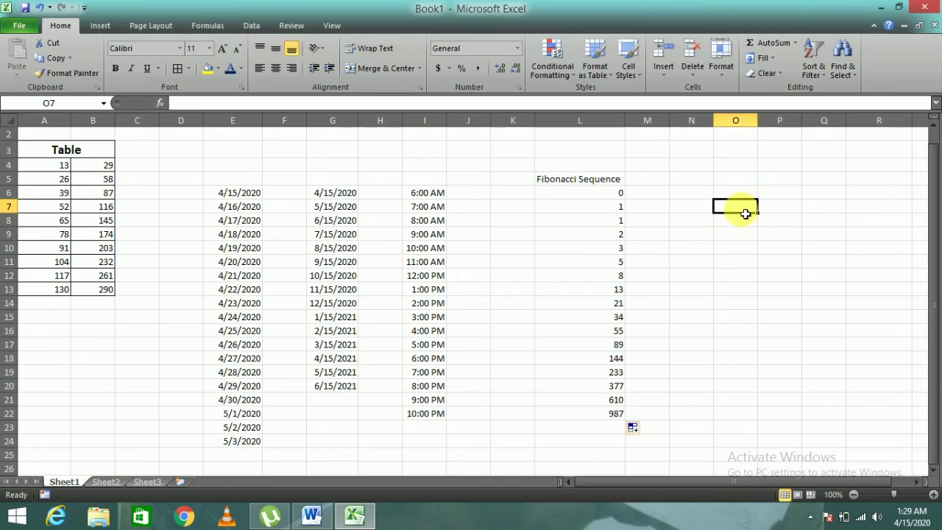
pyautogui.moveTo(763, 125); pyautogui.dragTo(788, 125)
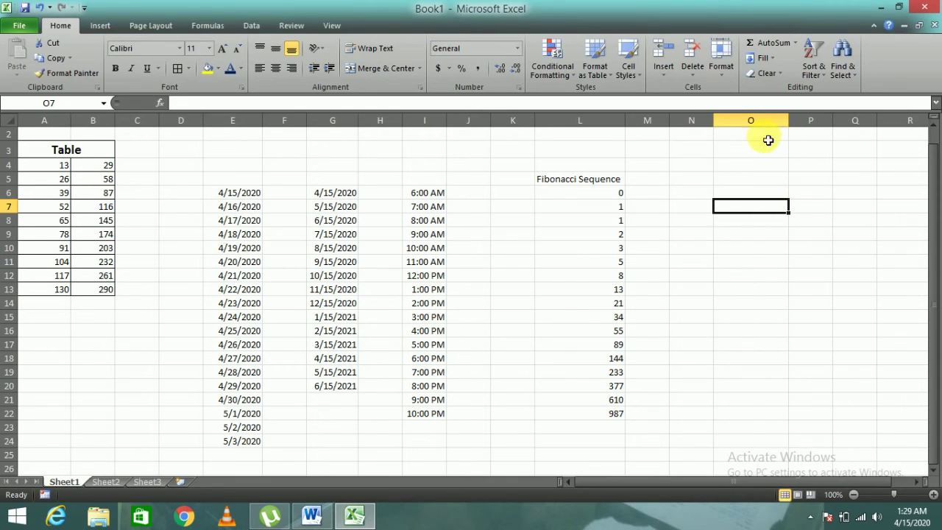
# Open Edit Custom Lists from the Advanced section of Excel Options.
pyautogui.click(21, 27)
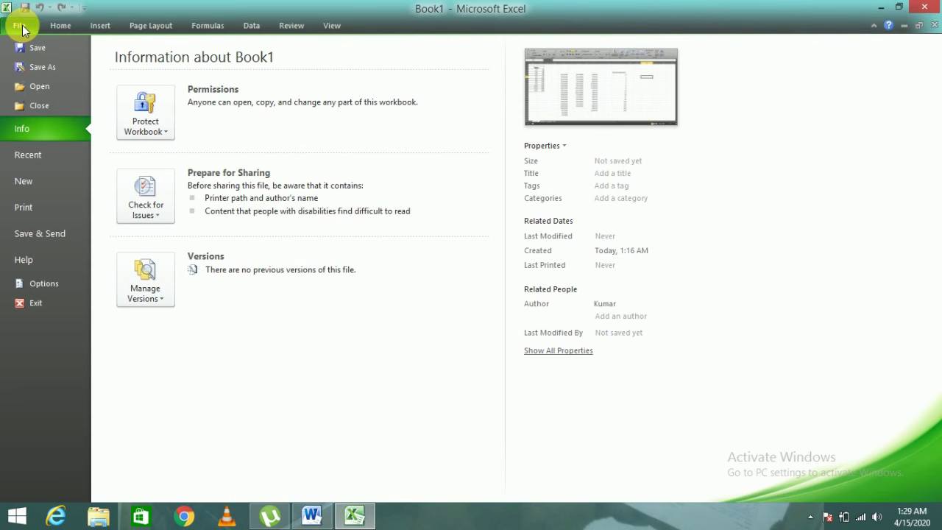
pyautogui.click(45, 286)
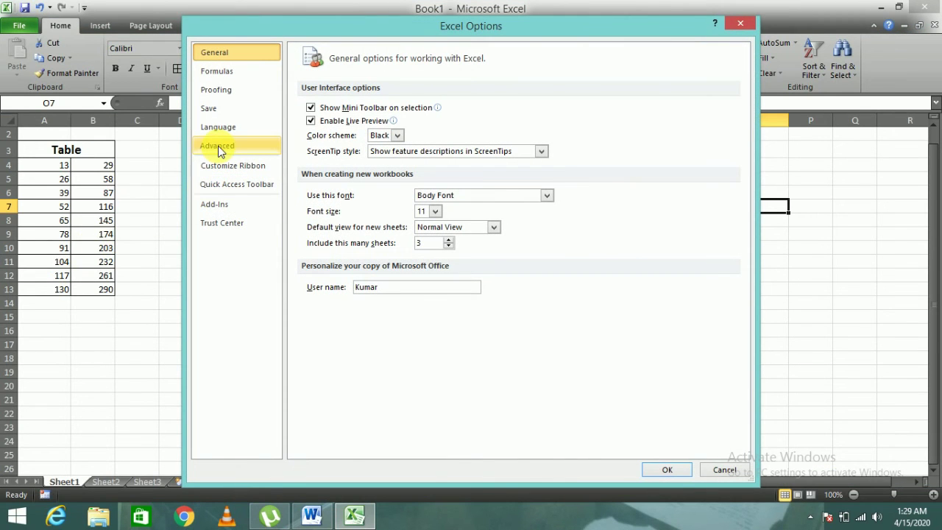
pyautogui.click(217, 145)
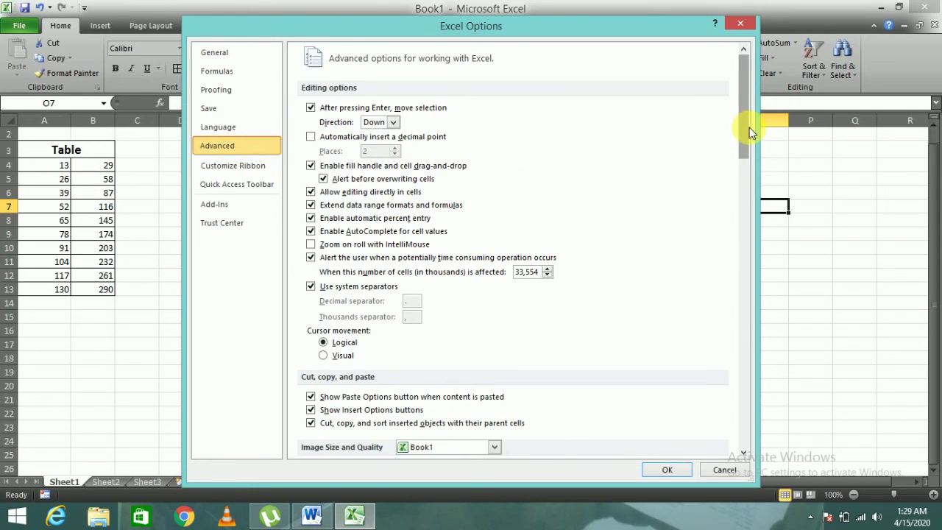
pyautogui.moveTo(744, 128); pyautogui.dragTo(788, 418)
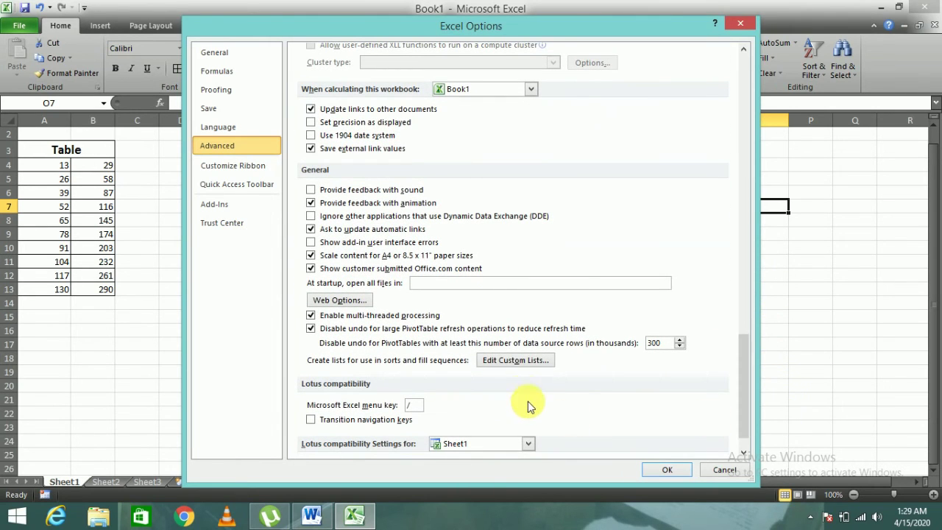
pyautogui.click(514, 360)
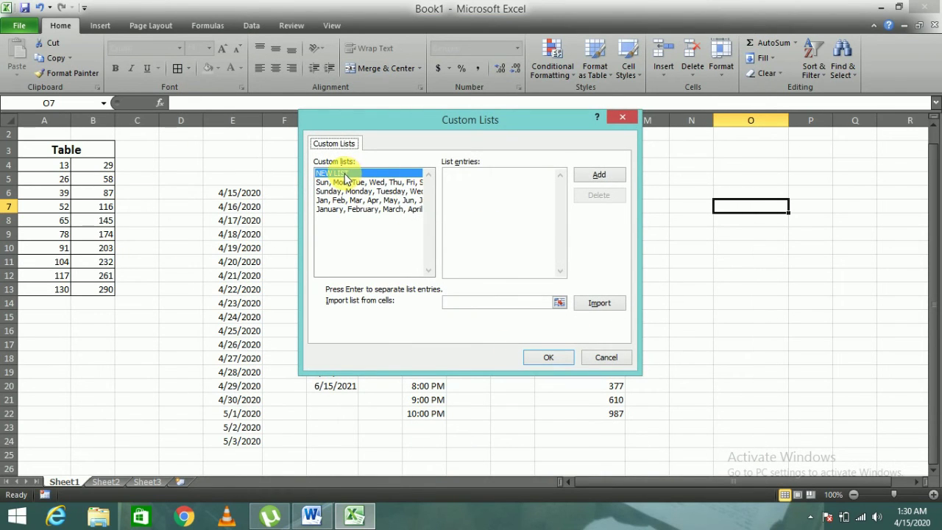
# Enter RICE, WHEAT, SOAP, DETERGENT, BISCUITS, COLDRINK as list entries, one per line.
pyautogui.click(464, 183)
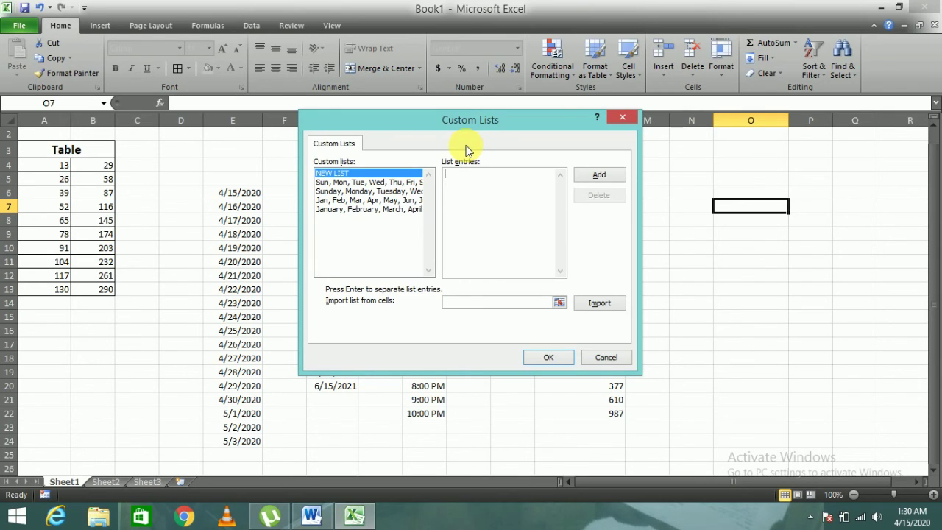
pyautogui.write('ri')
pyautogui.write('RICE')
pyautogui.press('Return')
pyautogui.write('WHEAT')
pyautogui.press('Return')
pyautogui.write('SOA')
pyautogui.write('P ')
pyautogui.write('DE')
pyautogui.write('TERGENT')
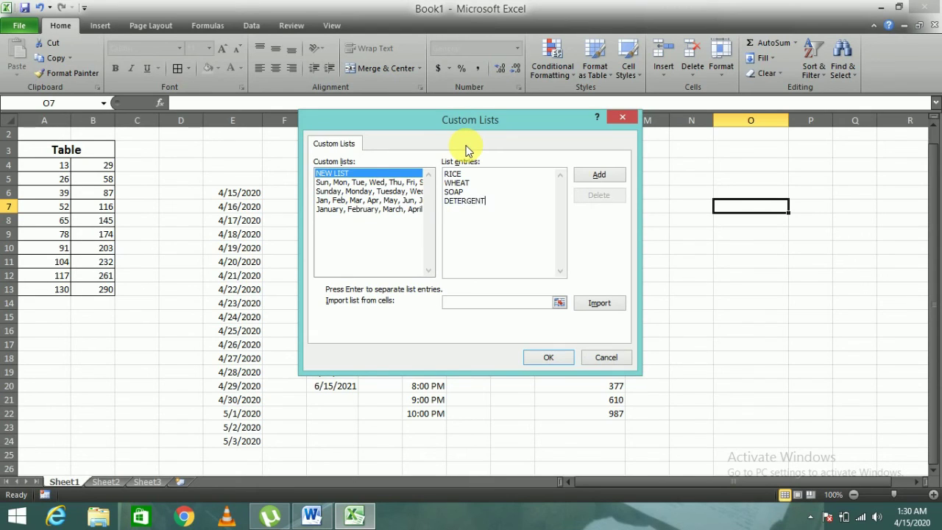
pyautogui.press('Return')
pyautogui.write('B')
pyautogui.write('ISCU')
pyautogui.write('ITS')
pyautogui.press('Return')
pyautogui.write('CO')
pyautogui.write('LDRINK')
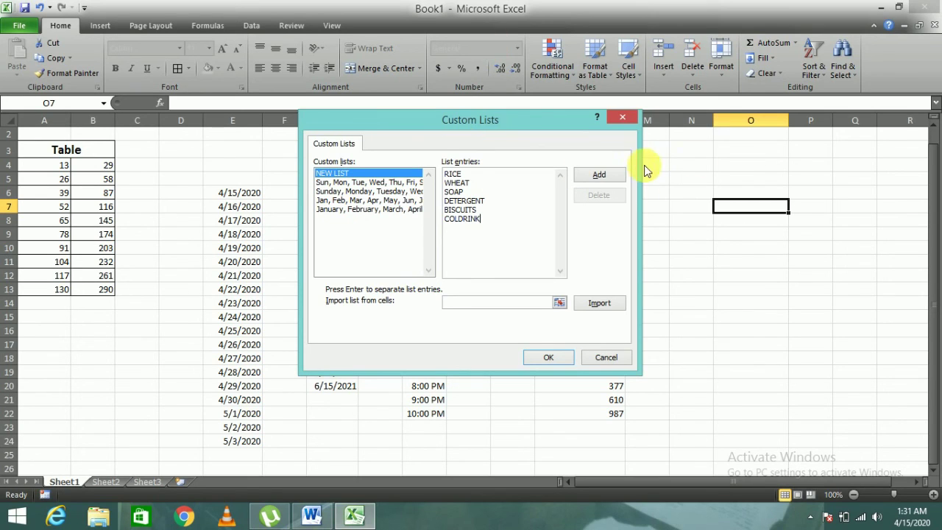
# Add the entries as a new custom list and close the Custom Lists and Options dialogs.
pyautogui.click(600, 175)
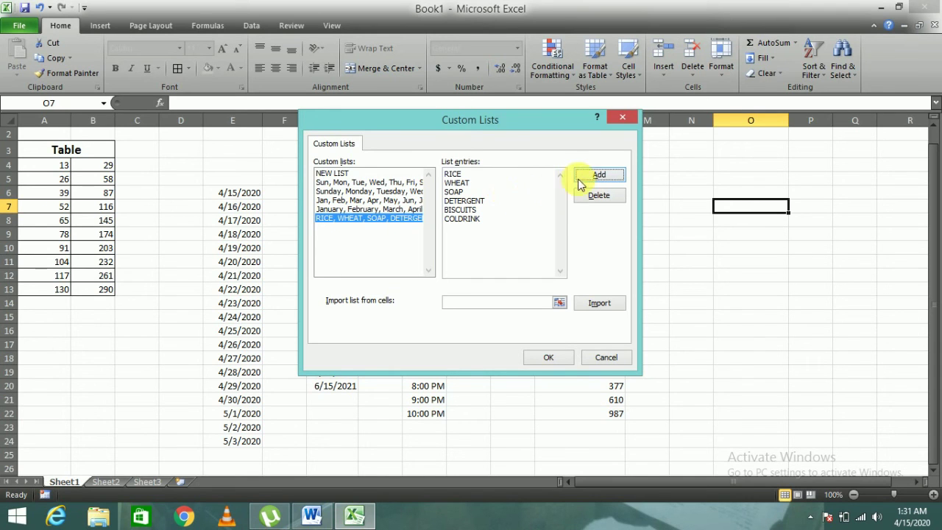
pyautogui.click(548, 357)
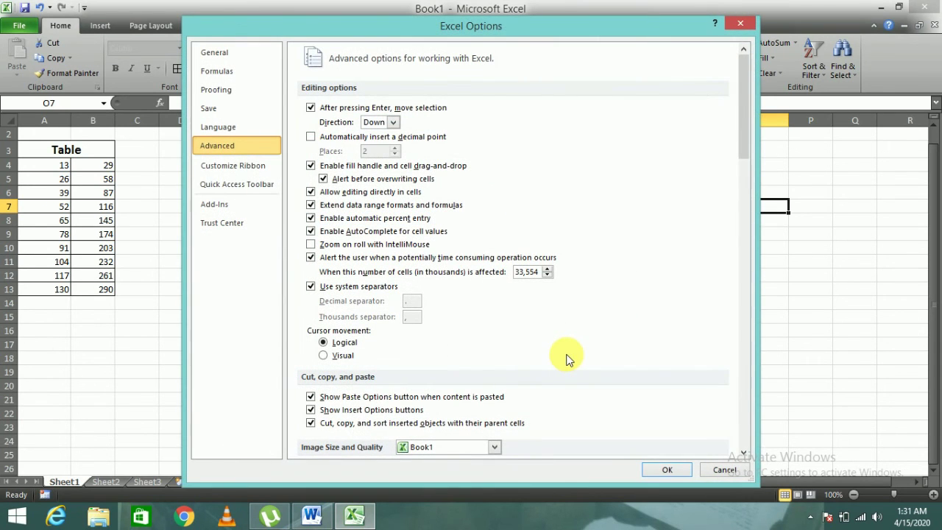
pyautogui.click(667, 469)
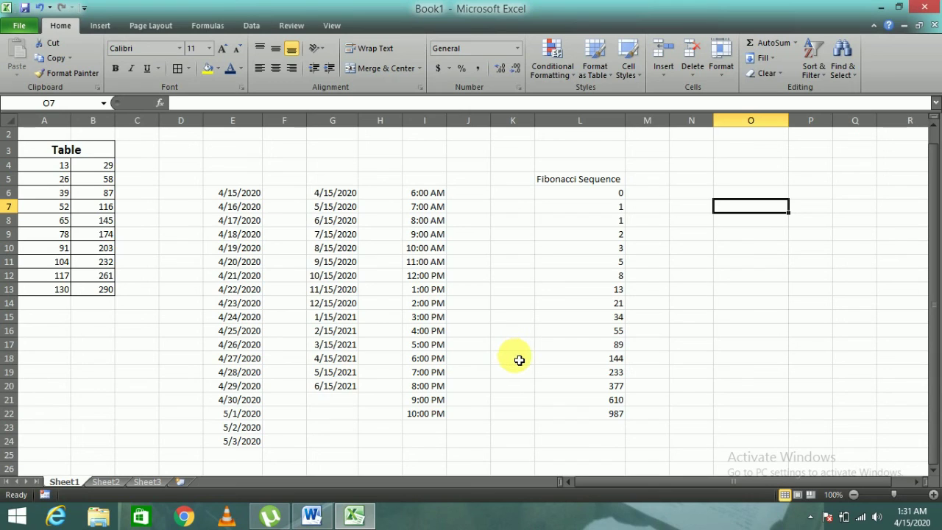
# Enter RICE in O7 and fill it down to O13, wrapping back to RICE after COLDRINK.
pyautogui.write('RIC')
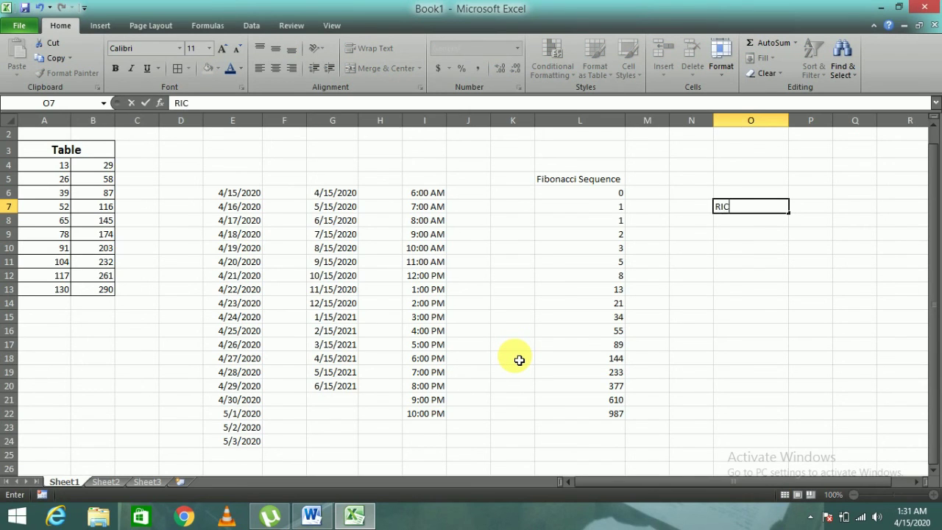
pyautogui.write('E')
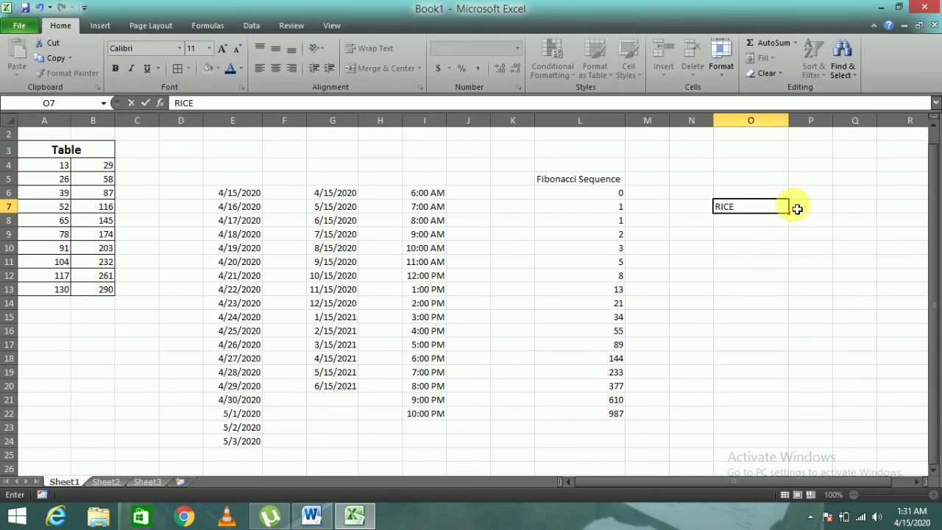
pyautogui.moveTo(788, 213); pyautogui.dragTo(798, 295)
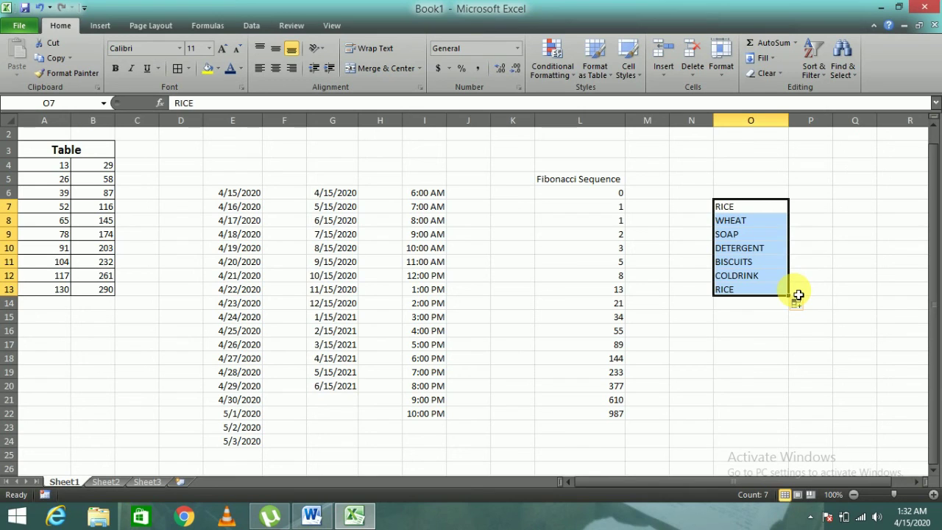
pyautogui.moveTo(935, 523)
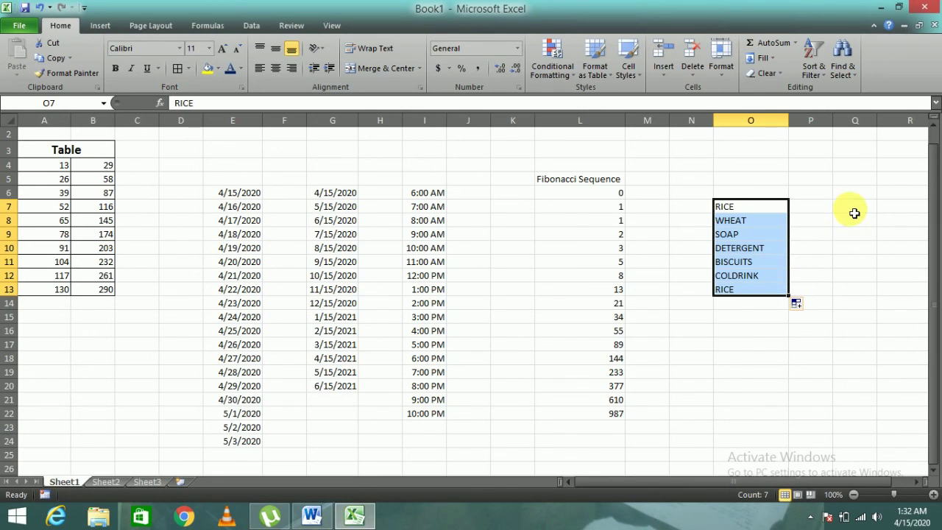
pyautogui.click(854, 212)
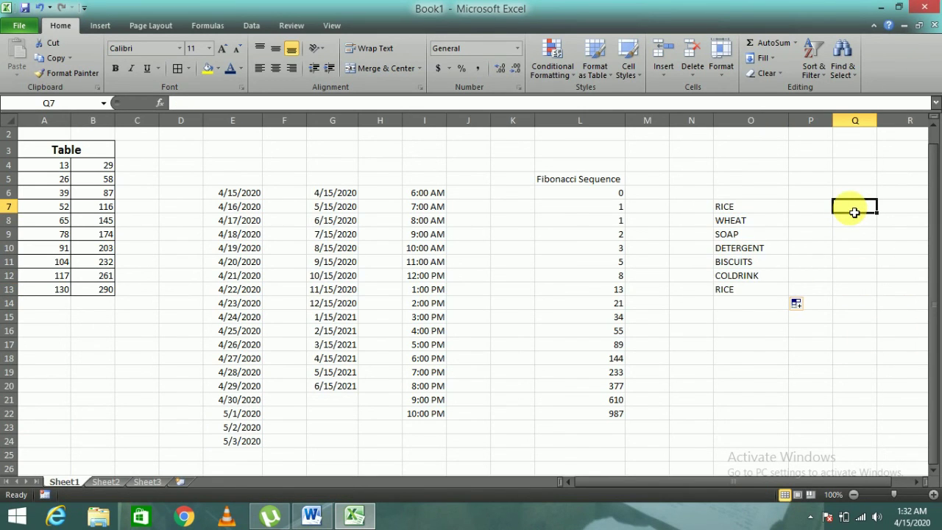
# Enter RICE in Q7, fill it down to Q15 ending at SOAP, and autofit column Q.
pyautogui.write('RICE')
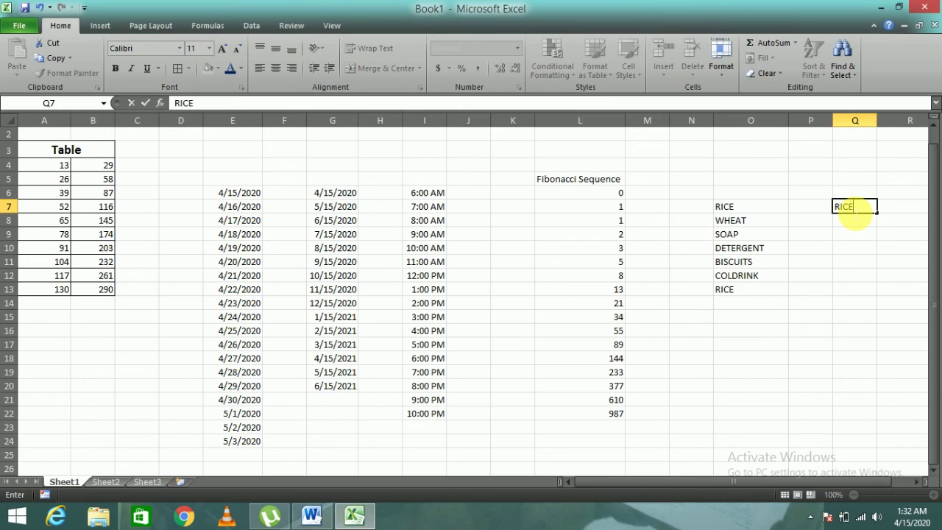
pyautogui.moveTo(876, 213); pyautogui.dragTo(849, 322)
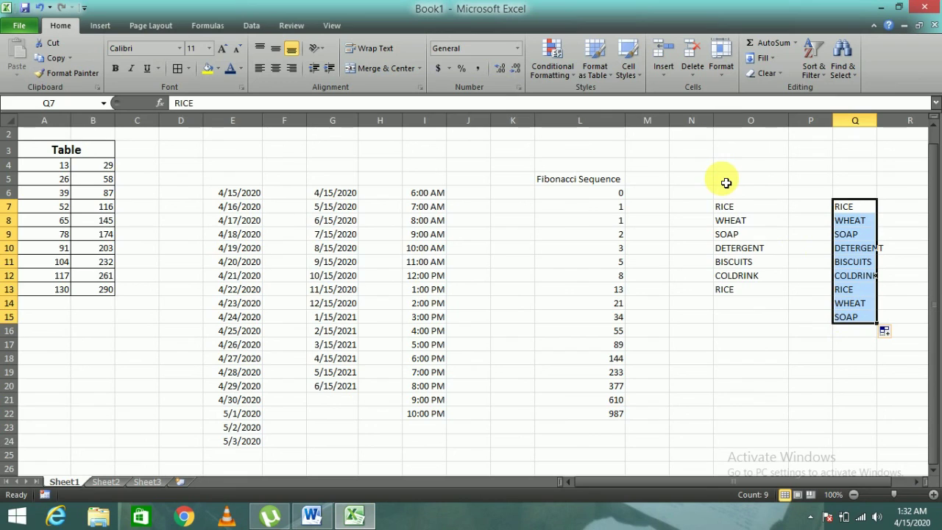
pyautogui.doubleClick(877, 120)
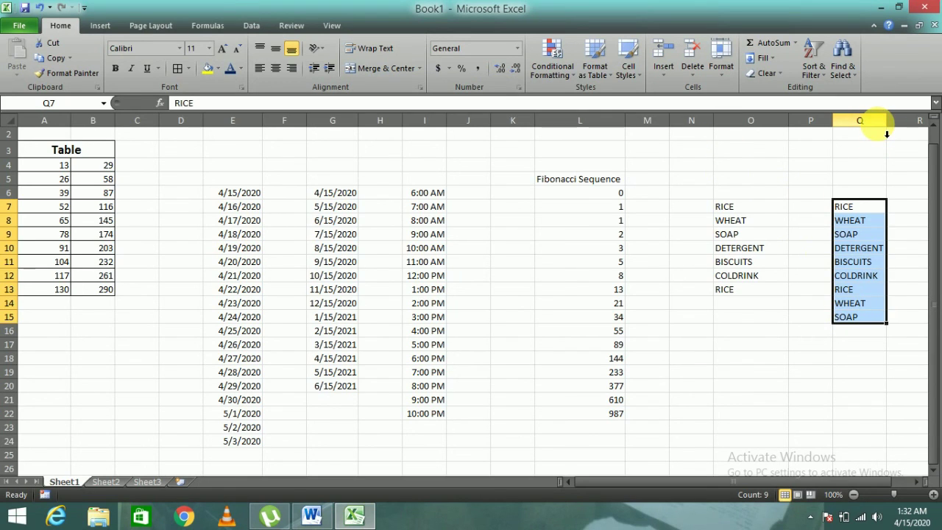